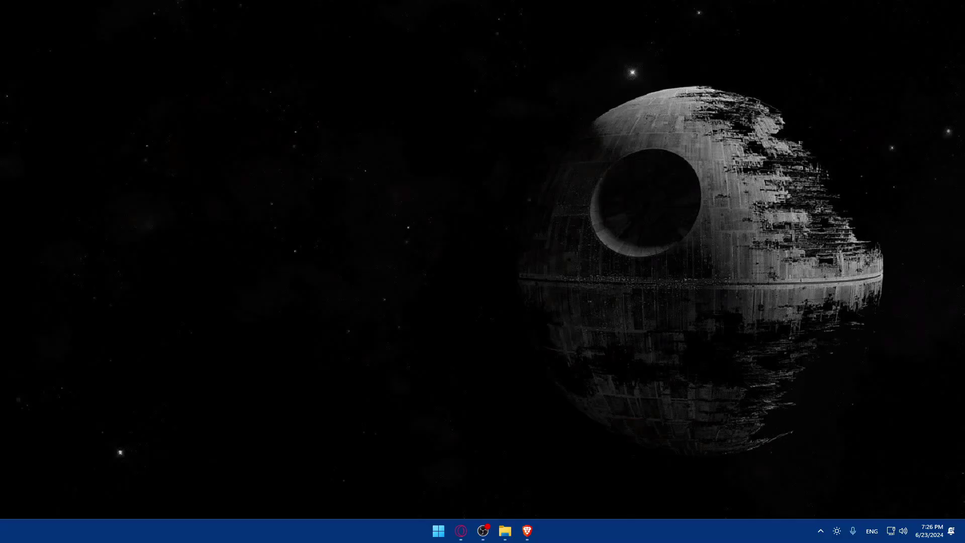
# Bring Brave forward and navigate to squarespace.com from the address bar.
pyautogui.click(526, 530)
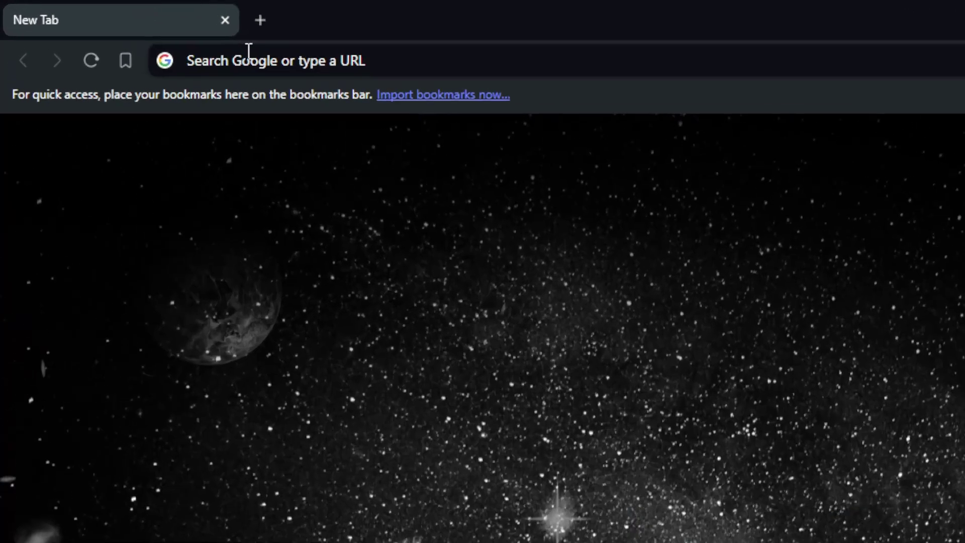
pyautogui.click(124, 26)
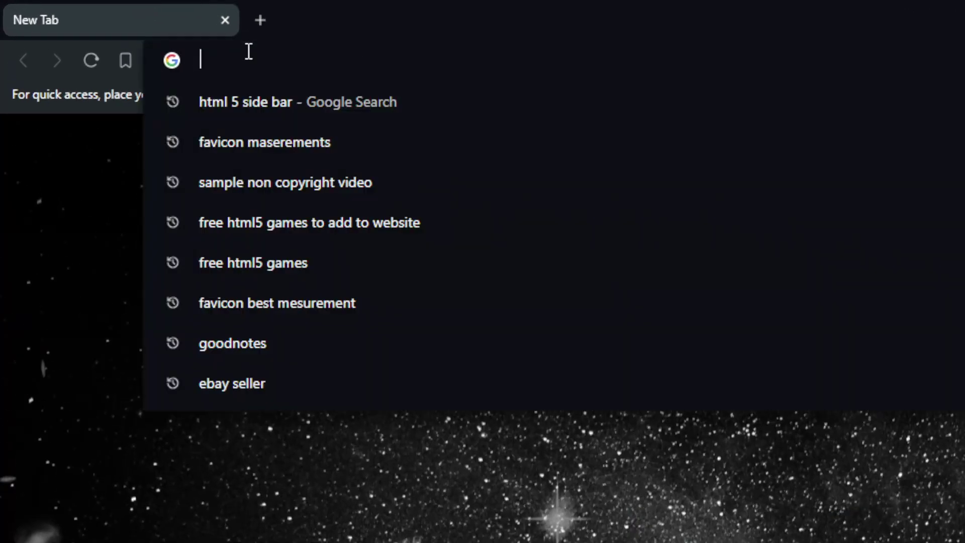
pyautogui.write('sq')
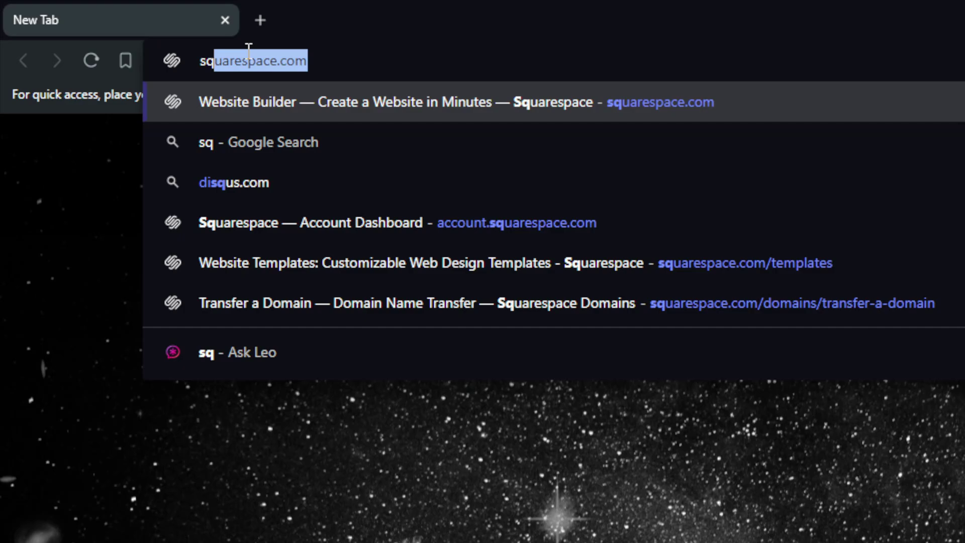
pyautogui.write('uarespac')
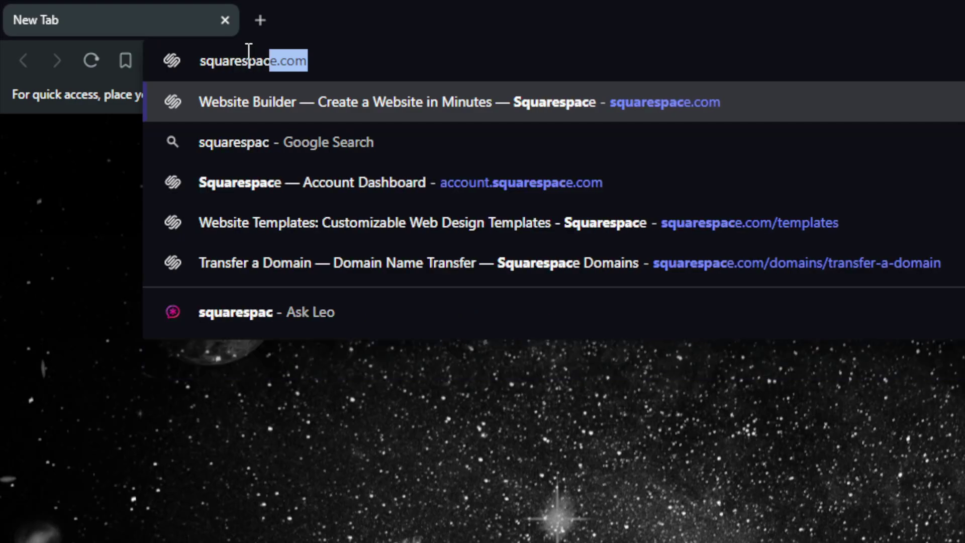
pyautogui.write('e.com')
pyautogui.press('Return')
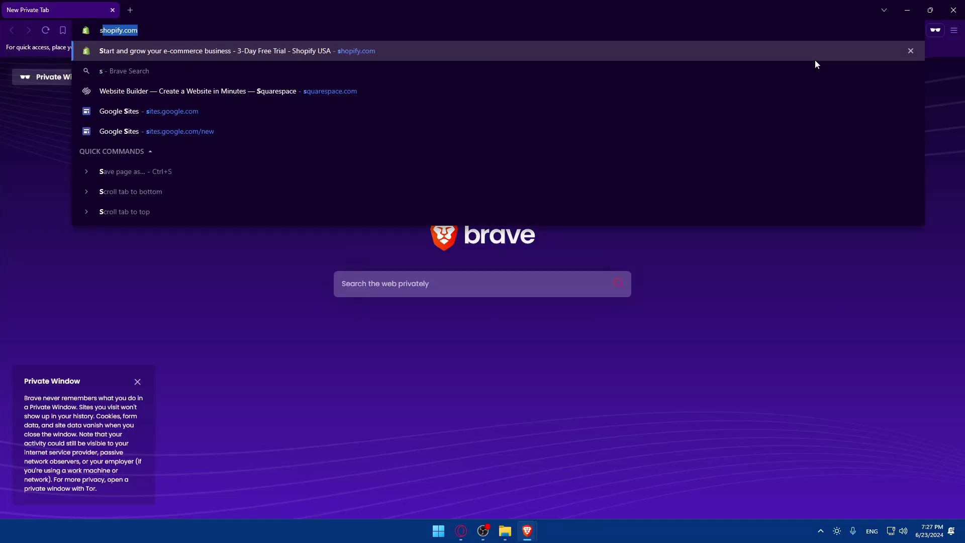
pyautogui.write('sqa')
# After a stray private-window search, re-enter squarespace.com to reach the homepage.
pyautogui.press('Return')
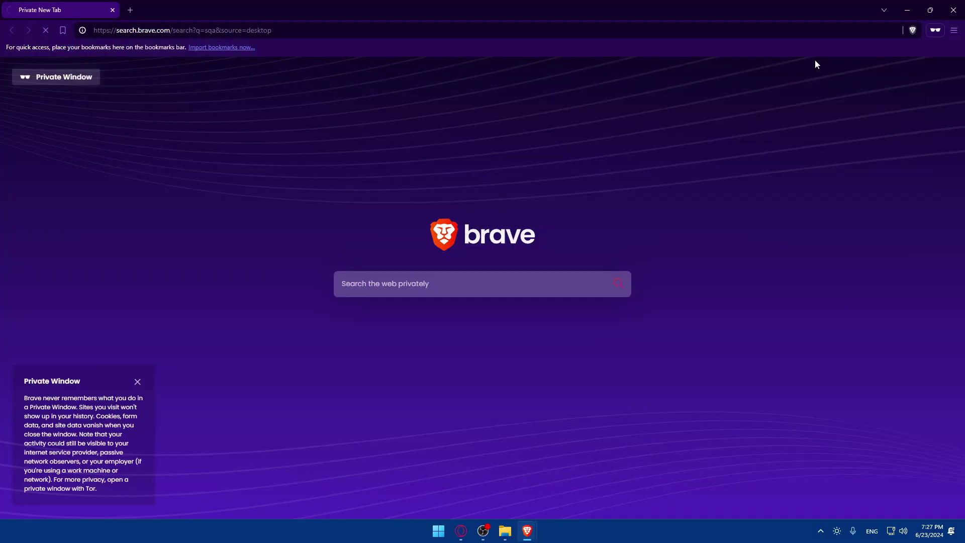
pyautogui.click(532, 30)
pyautogui.write('sq')
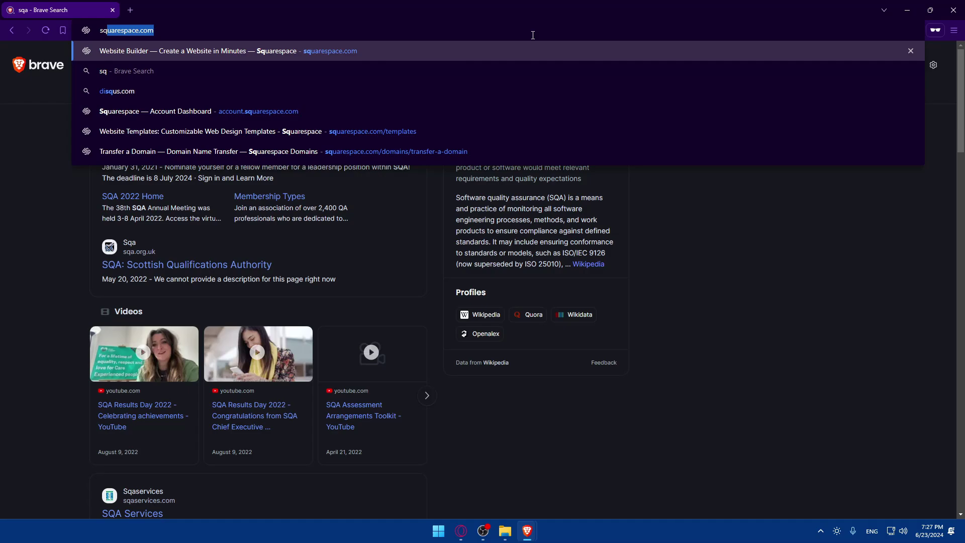
pyautogui.press('Return')
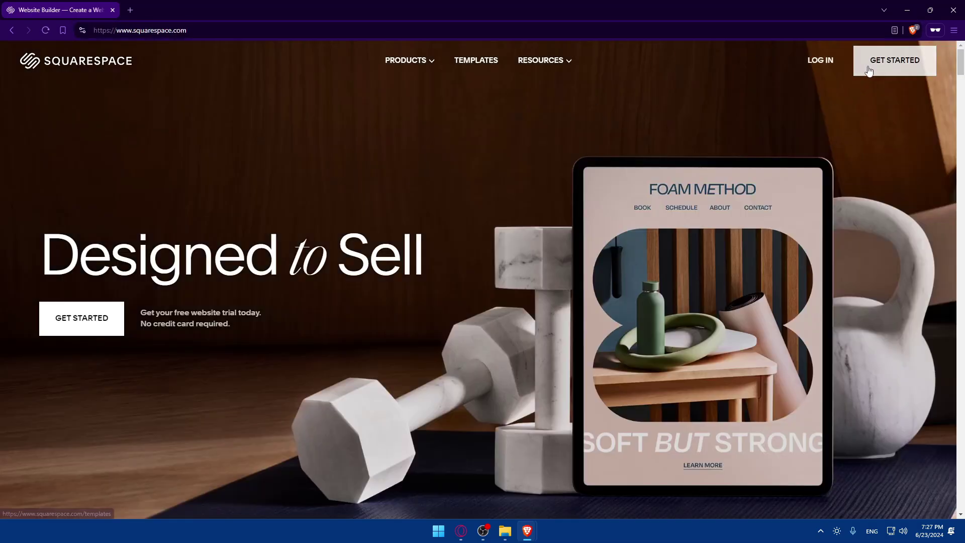
# Sign in via LOG IN, close the private sign-in window and go to the Account Dashboard.
pyautogui.click(829, 62)
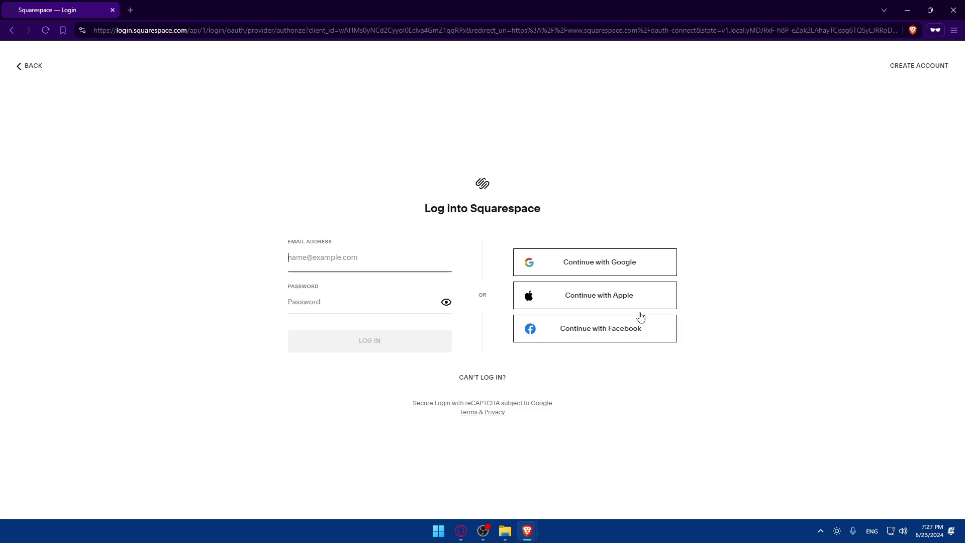
pyautogui.click(917, 72)
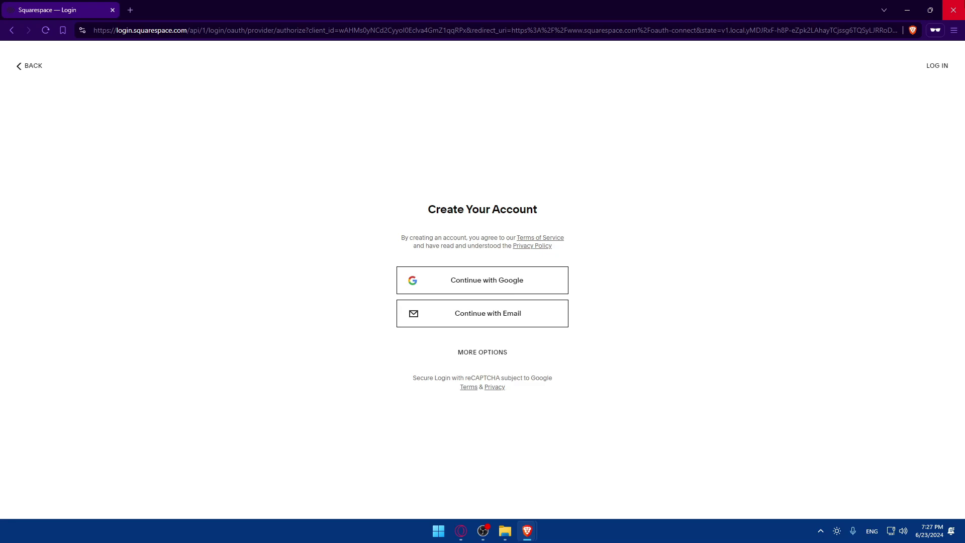
pyautogui.click(953, 10)
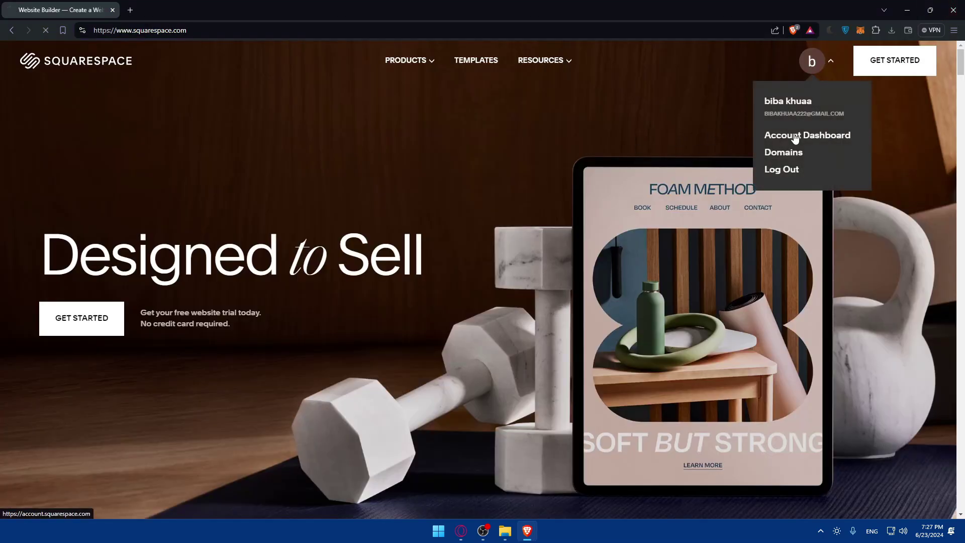
pyautogui.click(795, 137)
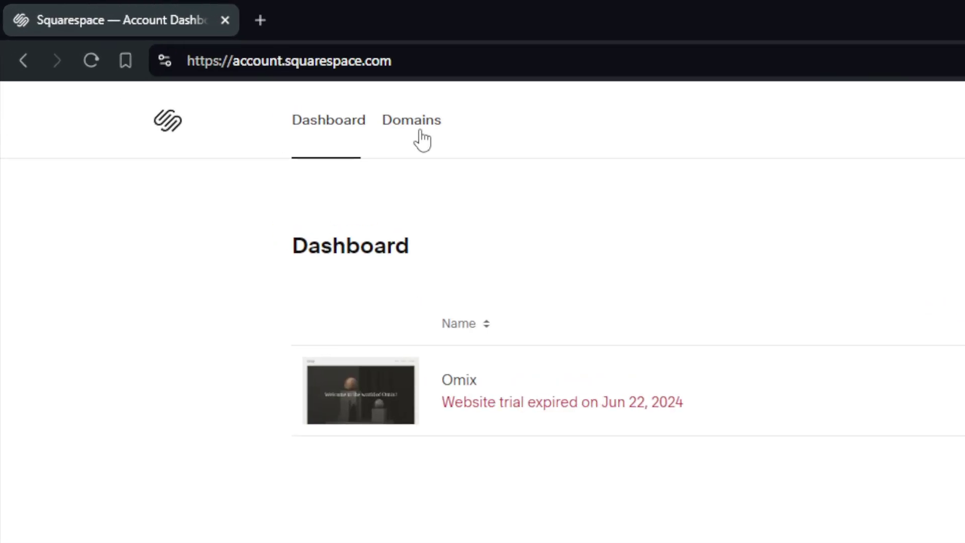
# Check the account's Domains page, confirming it reads No domains.
pyautogui.click(420, 132)
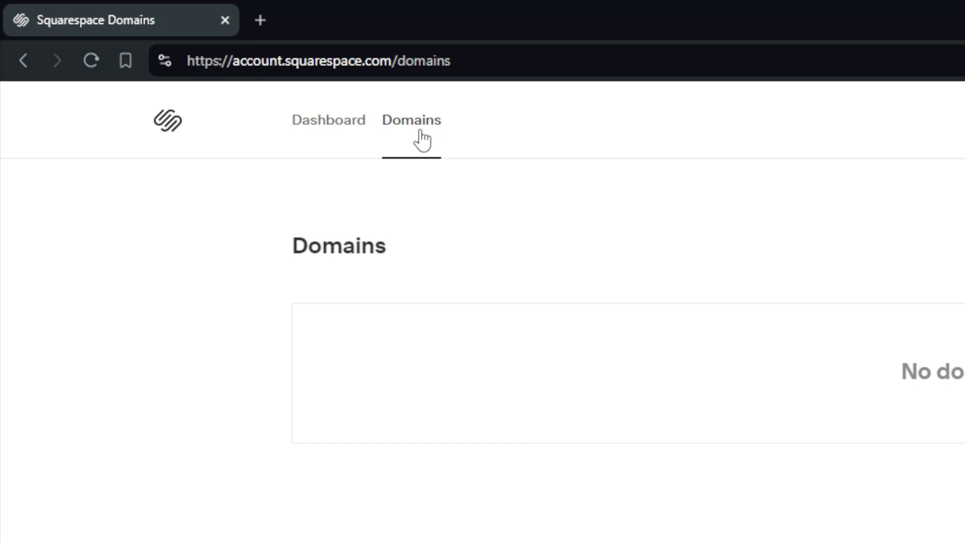
pyautogui.moveTo(387, 181); pyautogui.dragTo(576, 173)
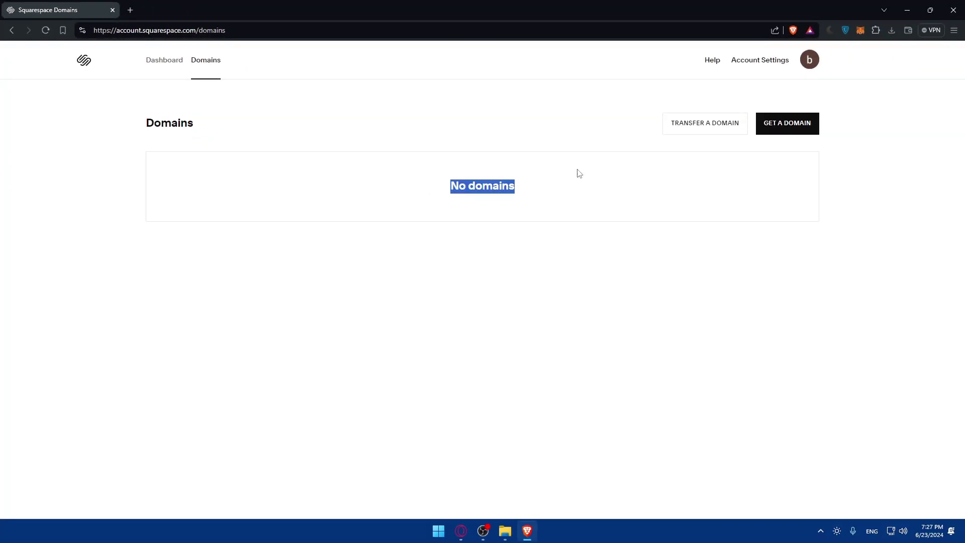
pyautogui.click(618, 183)
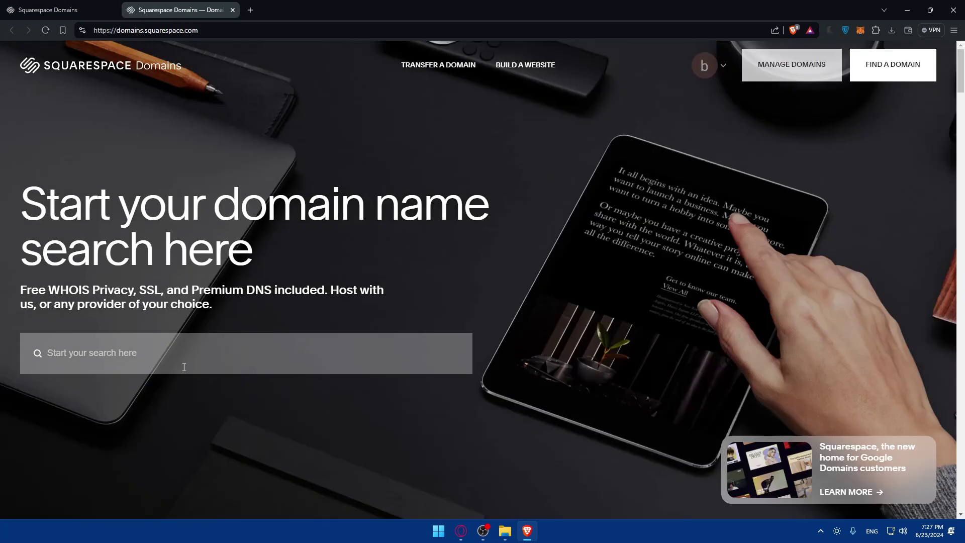
# Search for omixgaming.com and add the $12/yr omixgaming.com result to the cart.
pyautogui.click(154, 353)
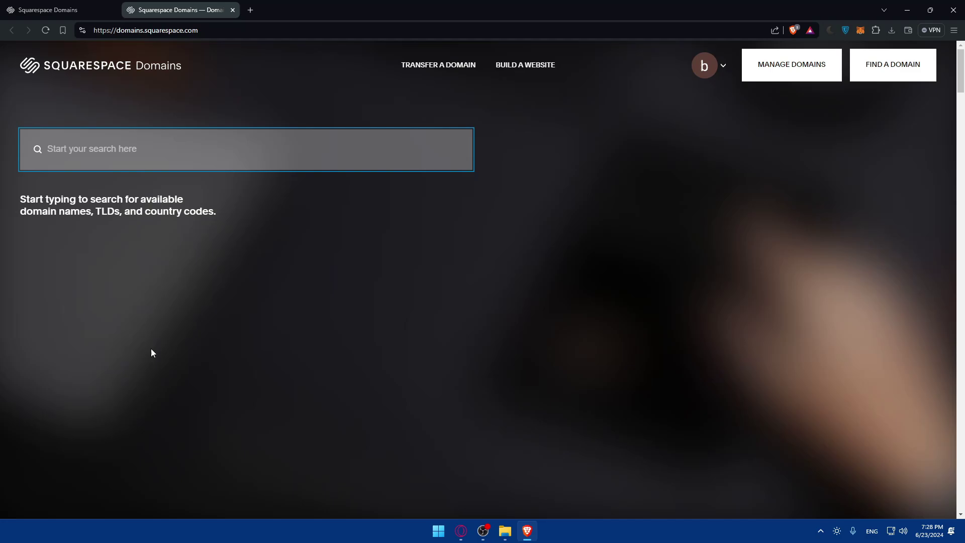
pyautogui.write('om')
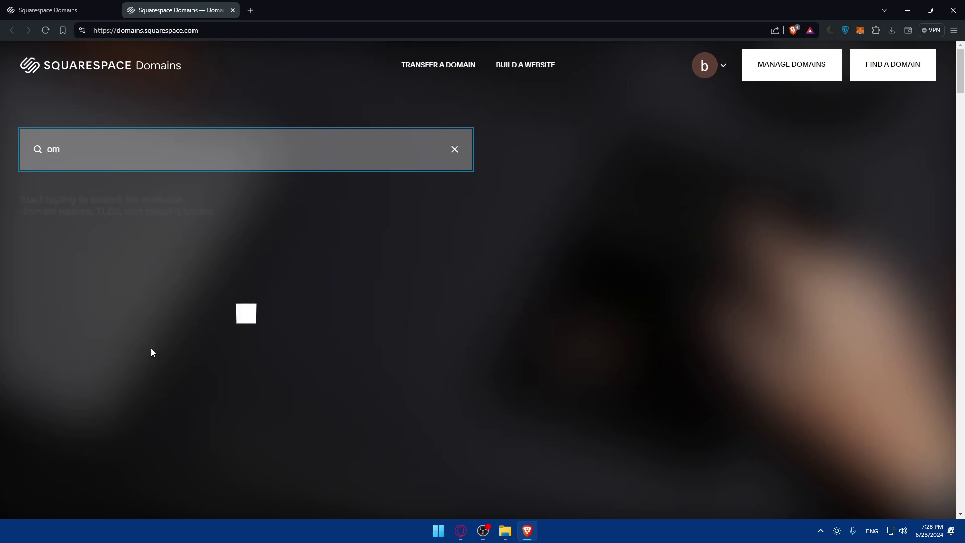
pyautogui.write('ixgaming.co')
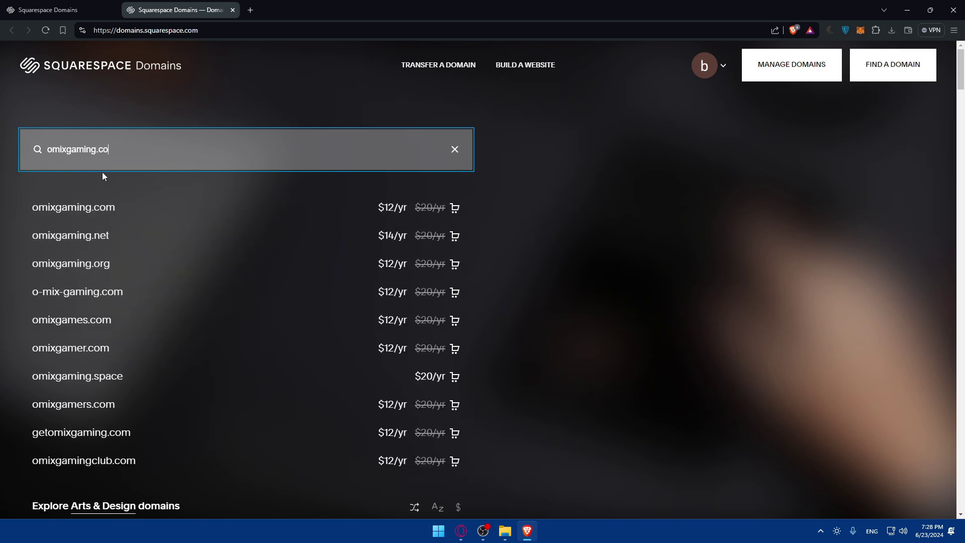
pyautogui.write('m')
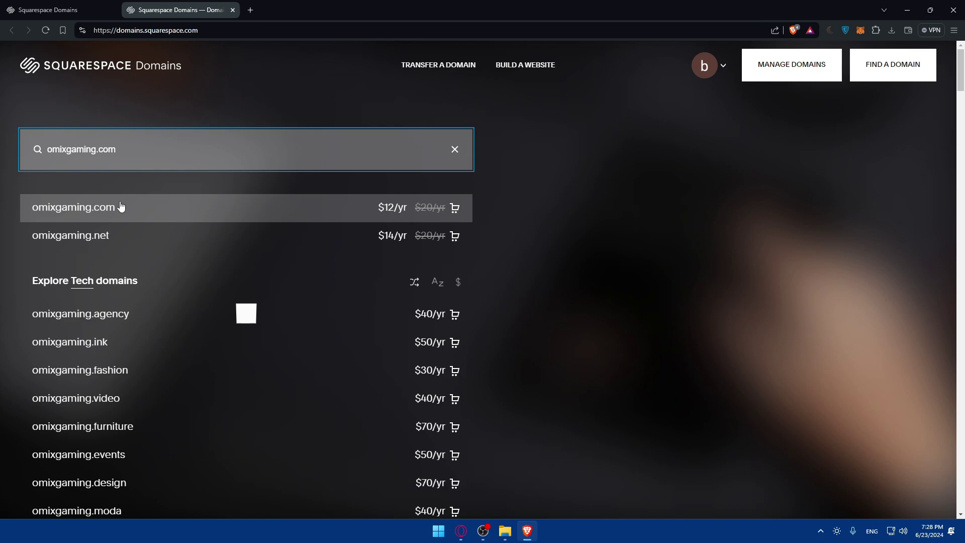
pyautogui.click(117, 207)
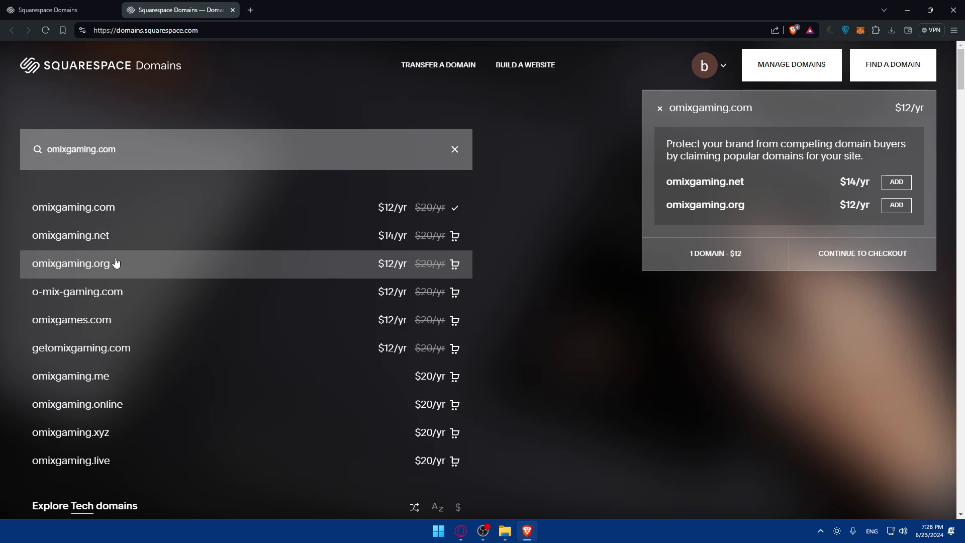
pyautogui.scroll(-5, 100, 262)
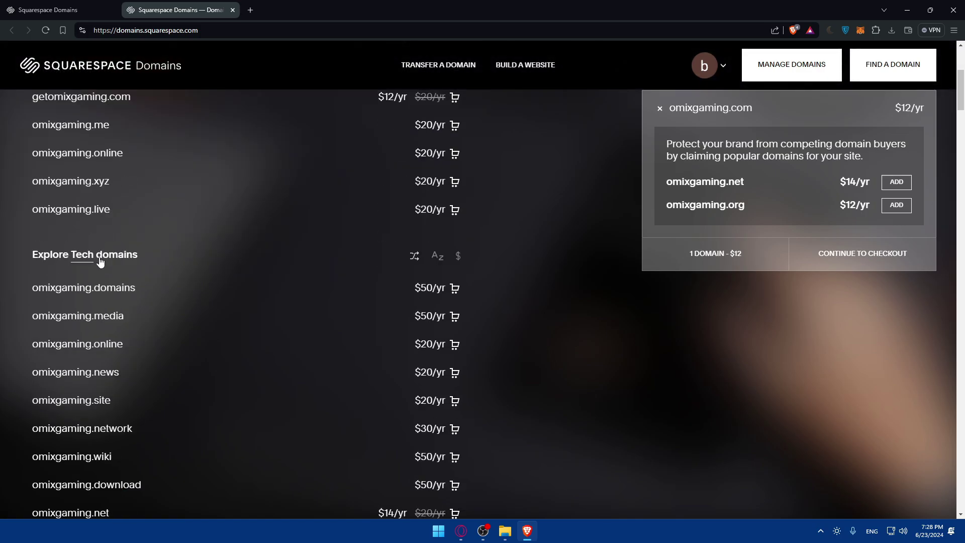
pyautogui.scroll(-5, 168, 273)
pyautogui.scroll(5, 181, 275)
pyautogui.scroll(5, 180, 275)
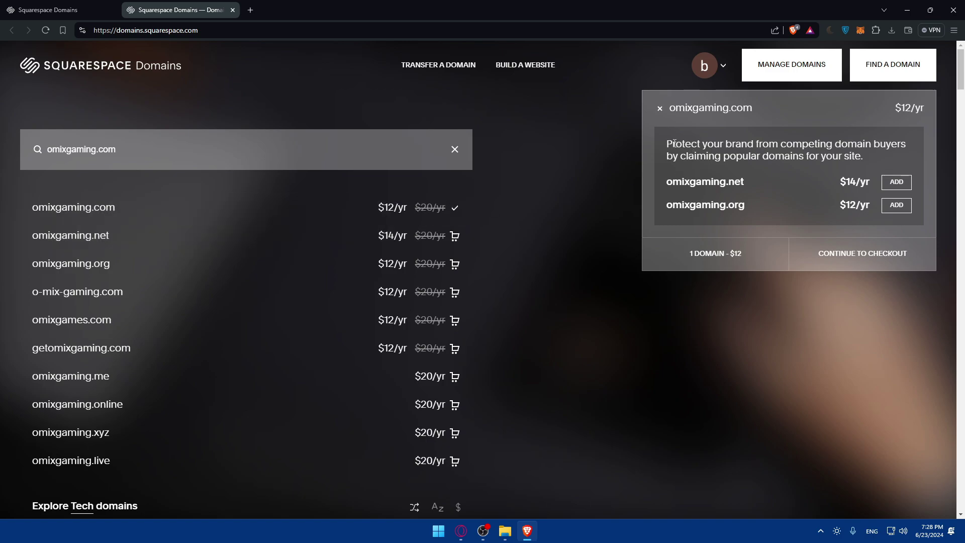
pyautogui.moveTo(669, 143); pyautogui.dragTo(798, 144)
pyautogui.click(806, 144)
# Proceed to checkout for omixgaming.com and review the Registration Term section and order summary.
pyautogui.click(827, 248)
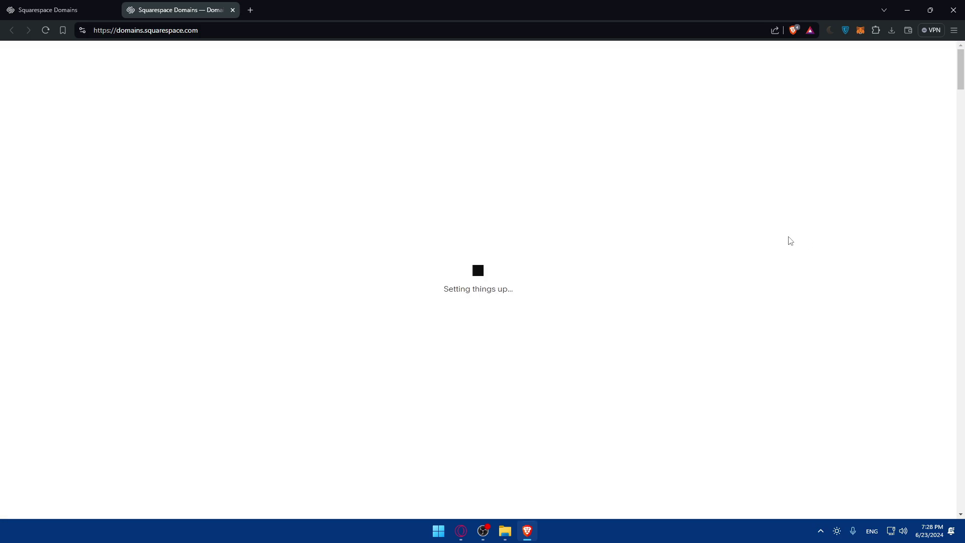
pyautogui.click(62, 7)
pyautogui.click(194, 7)
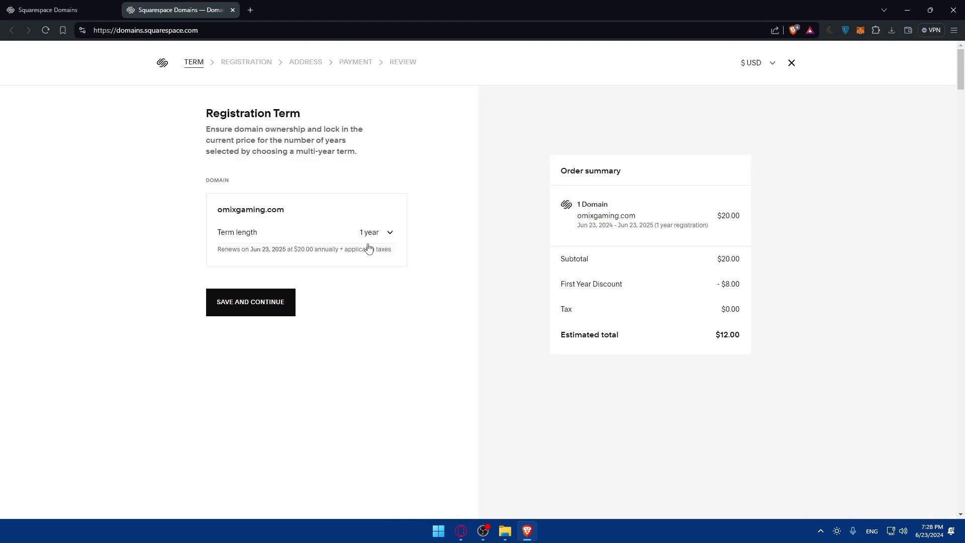
pyautogui.moveTo(205, 115); pyautogui.dragTo(324, 110)
pyautogui.click(204, 116)
pyautogui.moveTo(205, 129)
pyautogui.mouseDown()
pyautogui.moveTo(365, 130)
pyautogui.moveTo(363, 151)
pyautogui.moveTo(342, 128)
pyautogui.moveTo(385, 157)
pyautogui.moveTo(379, 163)
pyautogui.mouseUp()
pyautogui.click(349, 175)
pyautogui.moveTo(717, 332); pyautogui.dragTo(758, 352)
# Try registration terms of 2, 3 and 4 years, checking the first-year discount.
pyautogui.click(383, 236)
pyautogui.click(339, 253)
pyautogui.click(742, 349)
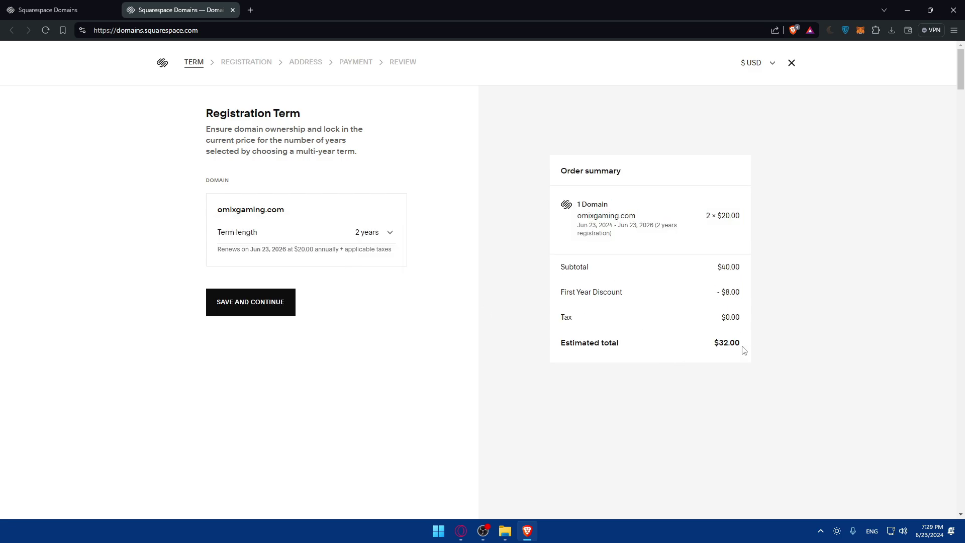
pyautogui.moveTo(726, 294); pyautogui.dragTo(735, 294)
pyautogui.click(375, 232)
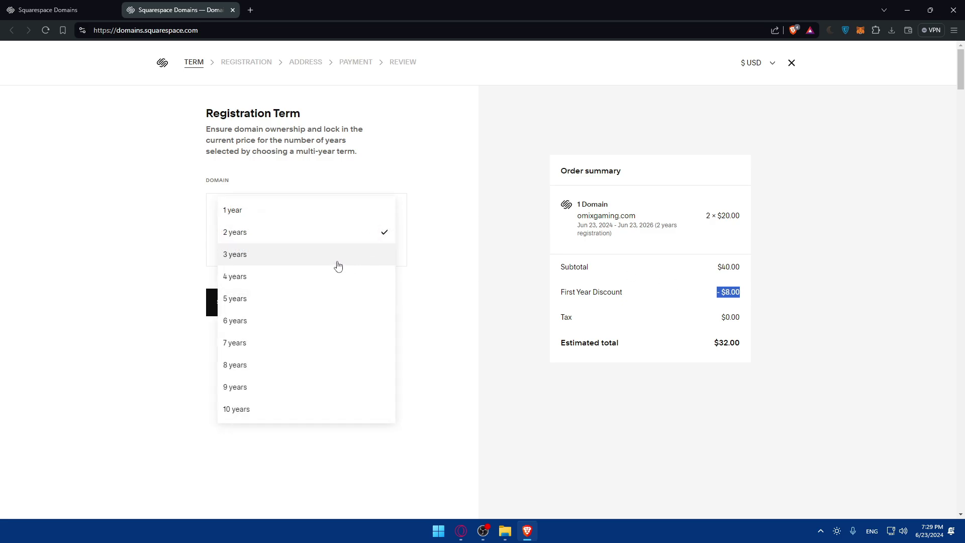
pyautogui.click(337, 261)
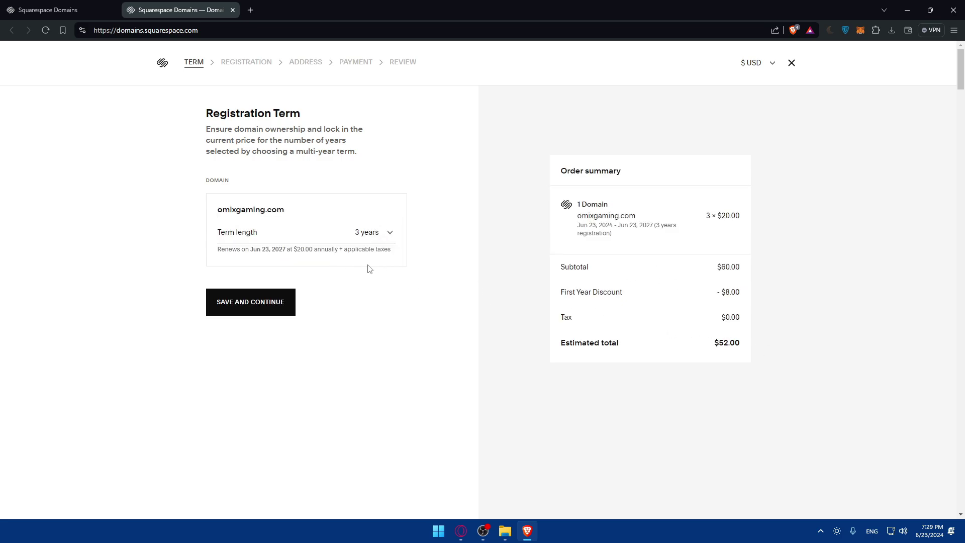
pyautogui.click(375, 233)
pyautogui.click(306, 255)
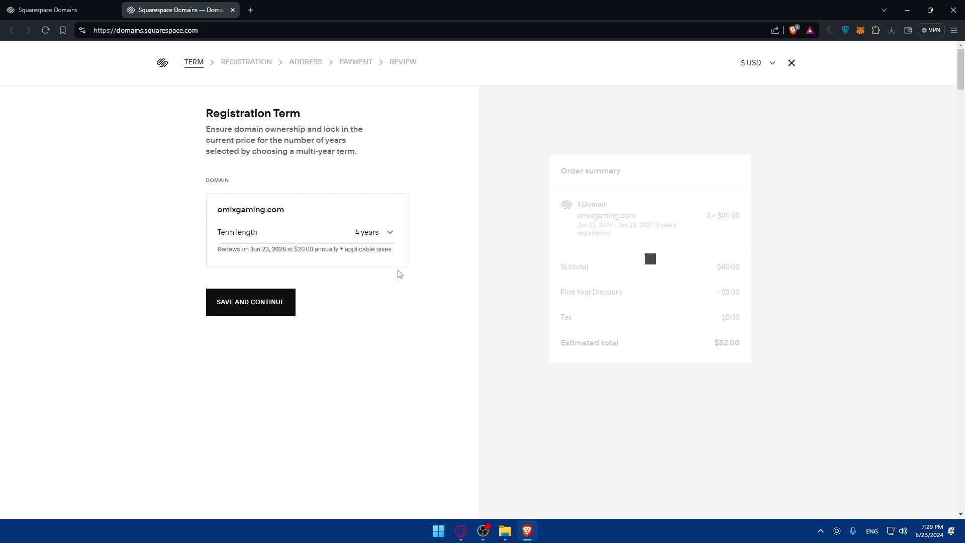
# Try 6 years, then set the term to 10 years for a $192.00 total with the $8.00 discount.
pyautogui.click(362, 232)
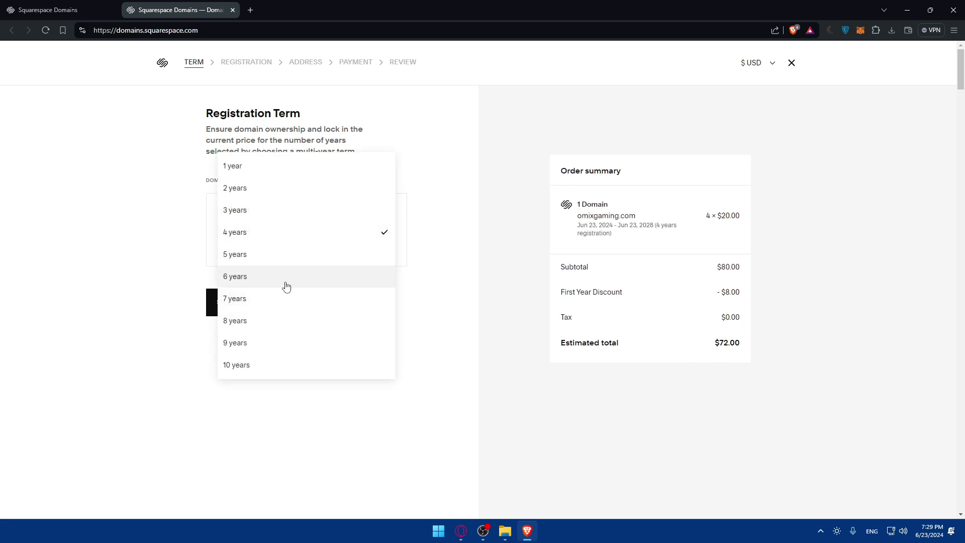
pyautogui.click(285, 277)
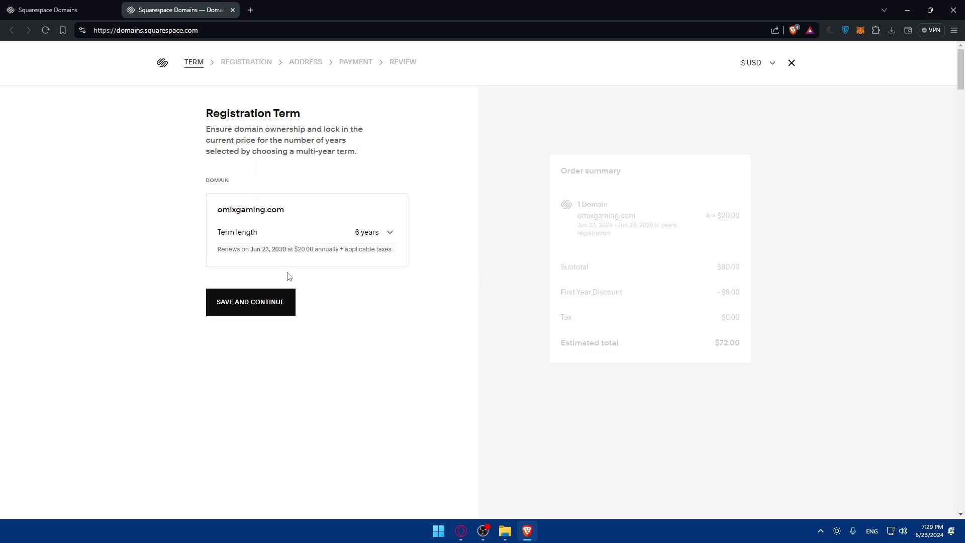
pyautogui.click(362, 236)
pyautogui.click(314, 323)
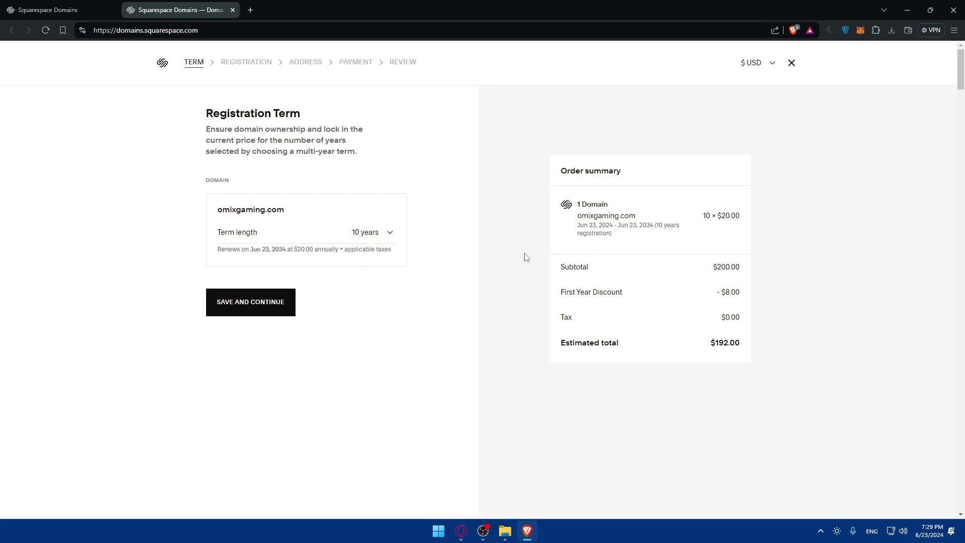
pyautogui.moveTo(720, 302)
pyautogui.mouseDown()
pyautogui.moveTo(747, 301)
pyautogui.moveTo(741, 293)
pyautogui.mouseUp()
pyautogui.click(736, 293)
pyautogui.click(710, 300)
# Save the 10-year term and continue to the registration contact form.
pyautogui.click(279, 314)
pyautogui.scroll(-1, 354, 210)
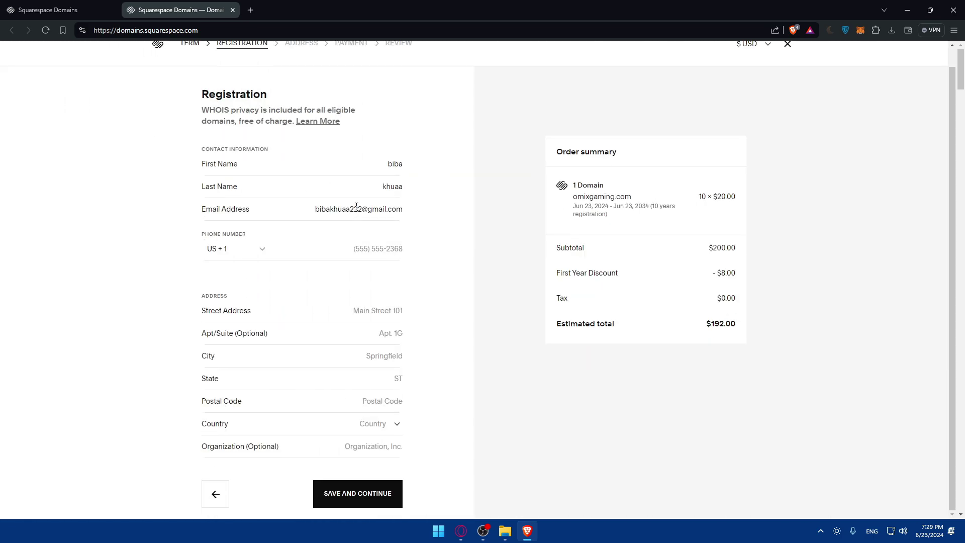
pyautogui.scroll(1, 354, 210)
pyautogui.scroll(-1, 354, 210)
pyautogui.scroll(1, 319, 120)
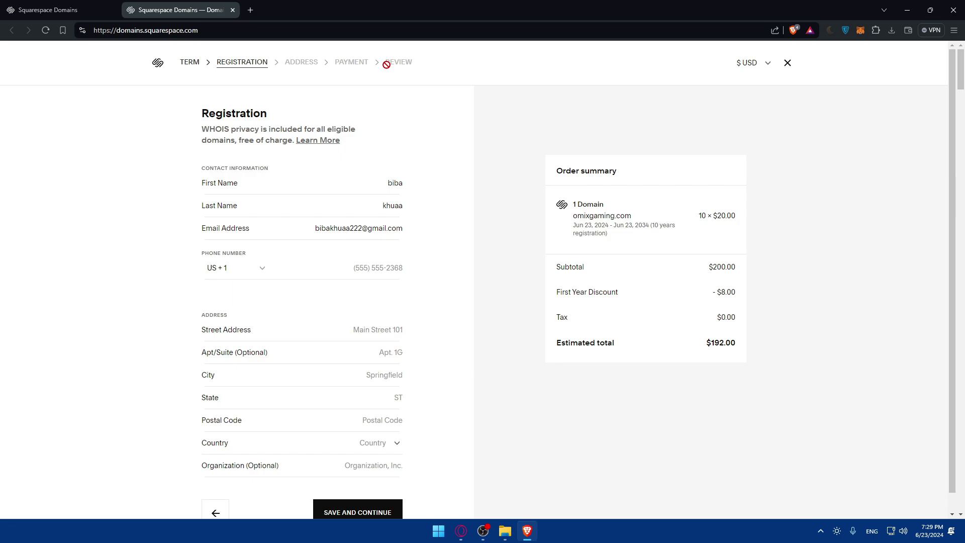
# Close the checkout tab, reload the empty Domains page and return to the account dashboard.
pyautogui.click(232, 10)
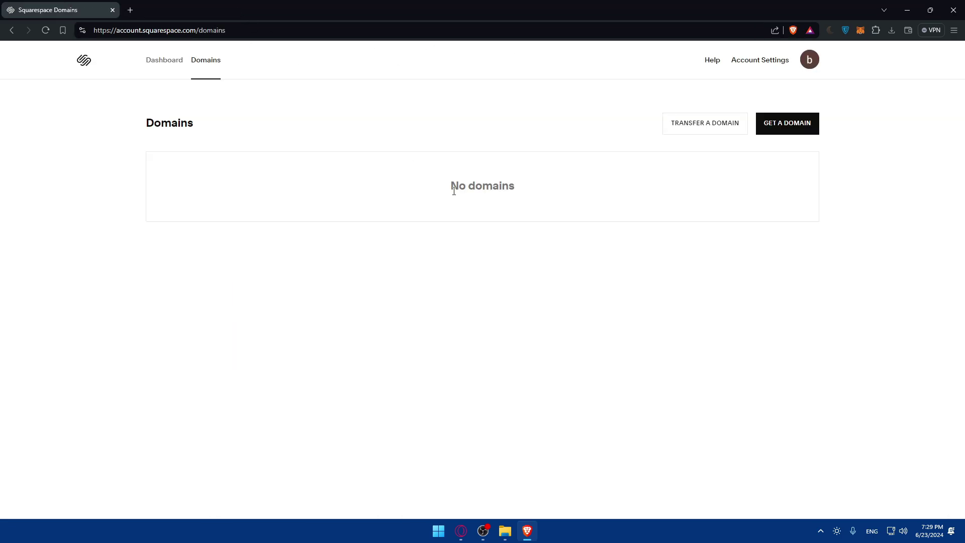
pyautogui.moveTo(458, 188); pyautogui.dragTo(538, 198)
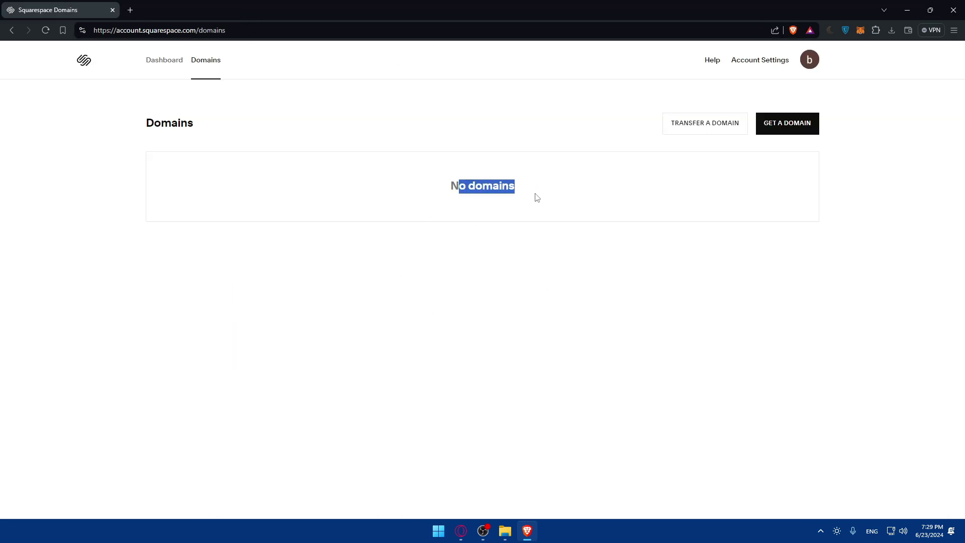
pyautogui.click(45, 30)
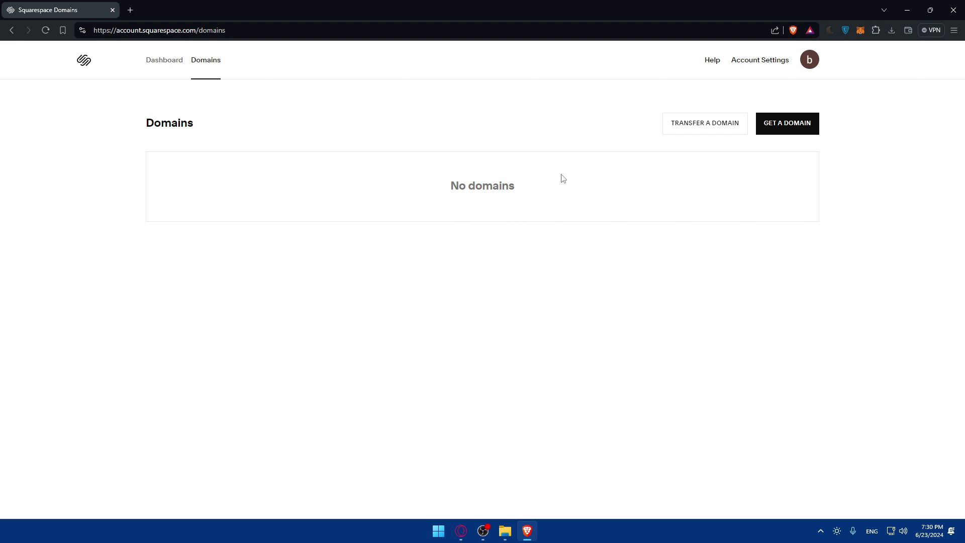
pyautogui.click(169, 70)
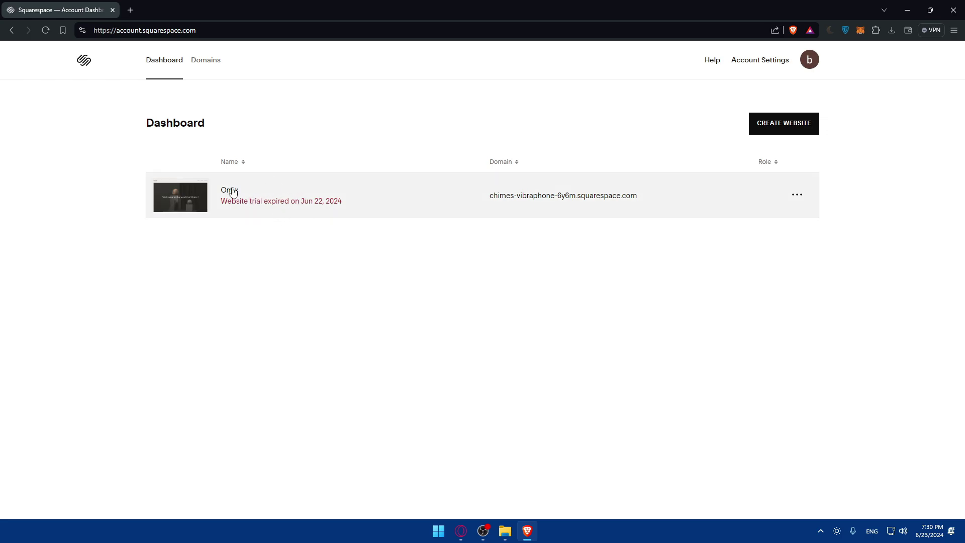
# Review the Omix trial expiry notice and use its ... menu to start a new website.
pyautogui.moveTo(218, 202); pyautogui.dragTo(369, 209)
pyautogui.click(512, 215)
pyautogui.click(797, 195)
pyautogui.click(784, 310)
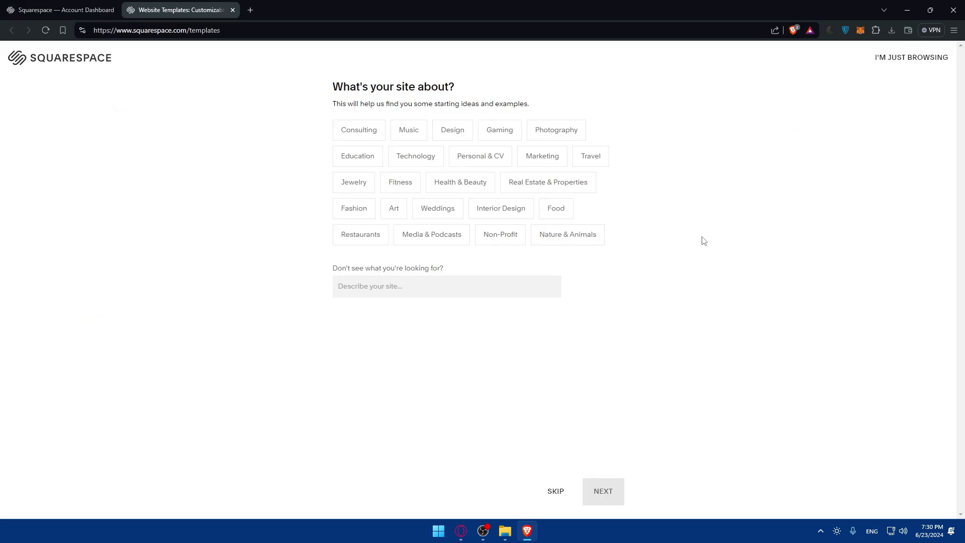
# Go through the questionnaire, choose Blueprint AI, finish, then dismiss the error and retry.
pyautogui.click(556, 491)
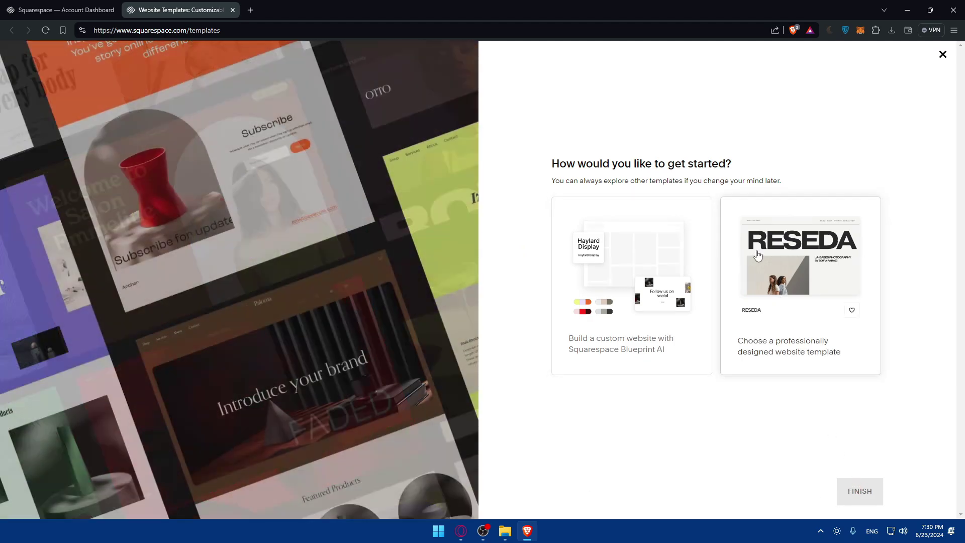
pyautogui.click(758, 256)
pyautogui.click(674, 284)
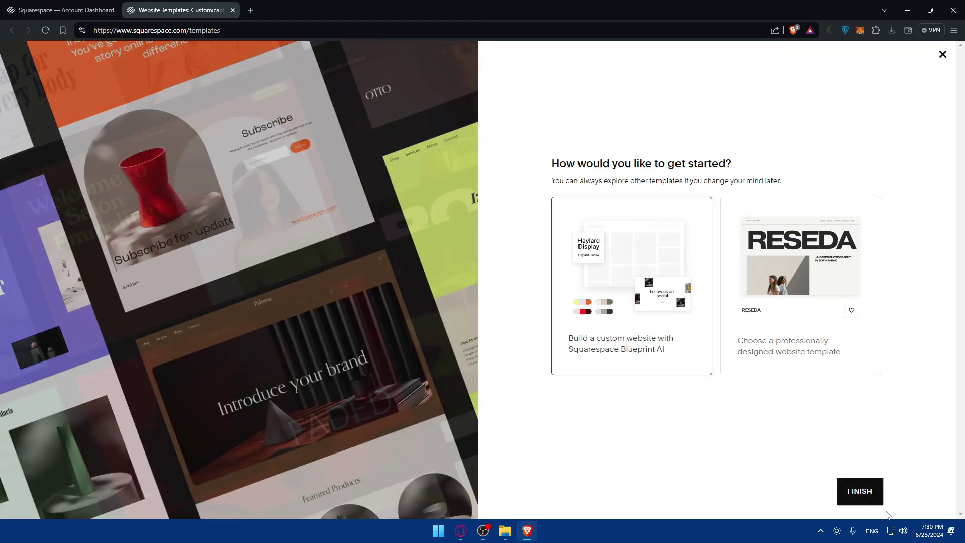
pyautogui.click(860, 490)
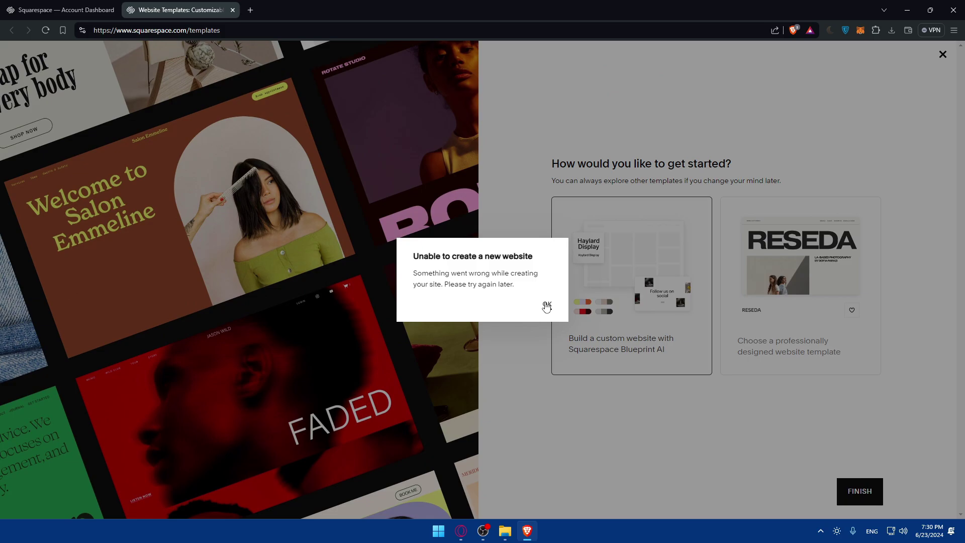
pyautogui.click(547, 304)
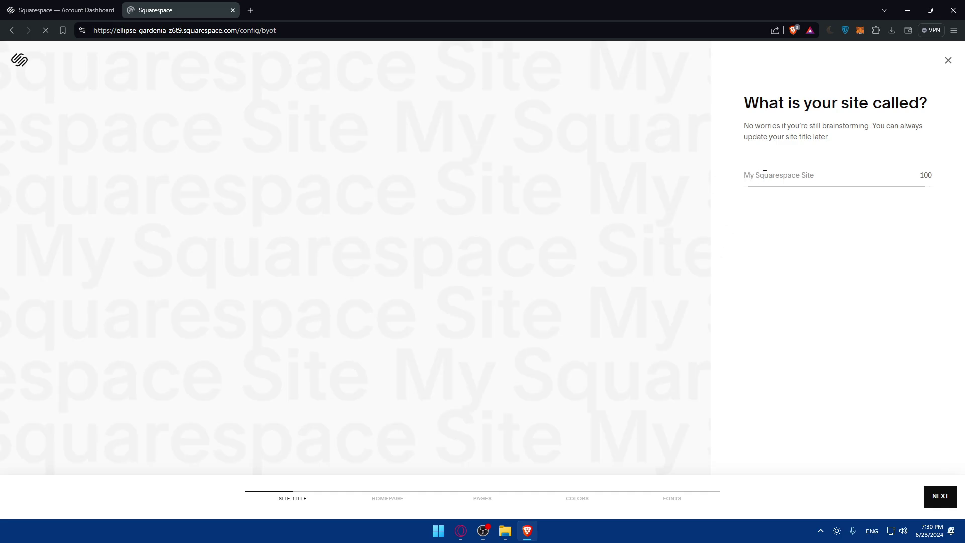
pyautogui.write('o')
pyautogui.write('camun')
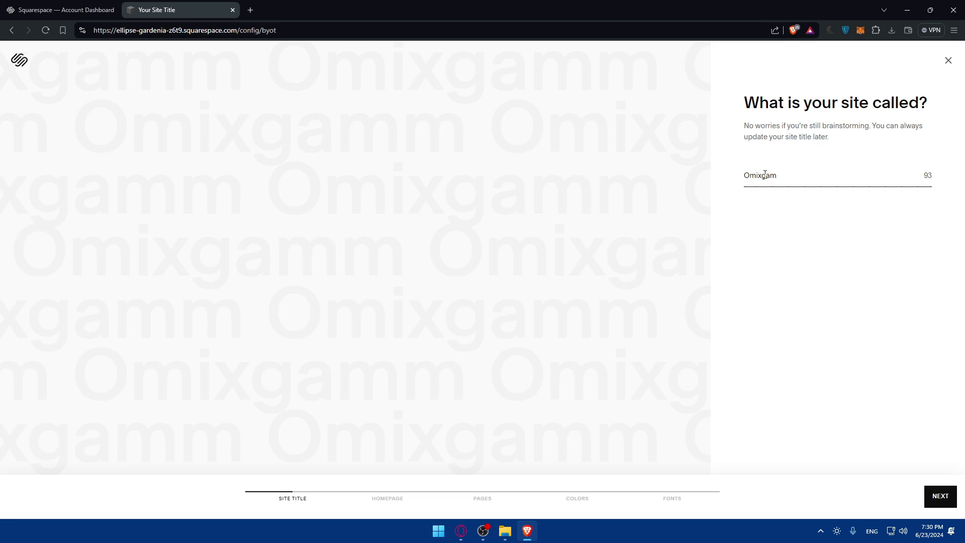
# Continue from the site title and add Intro, Forms and Footer sections to the homepage.
pyautogui.click(939, 495)
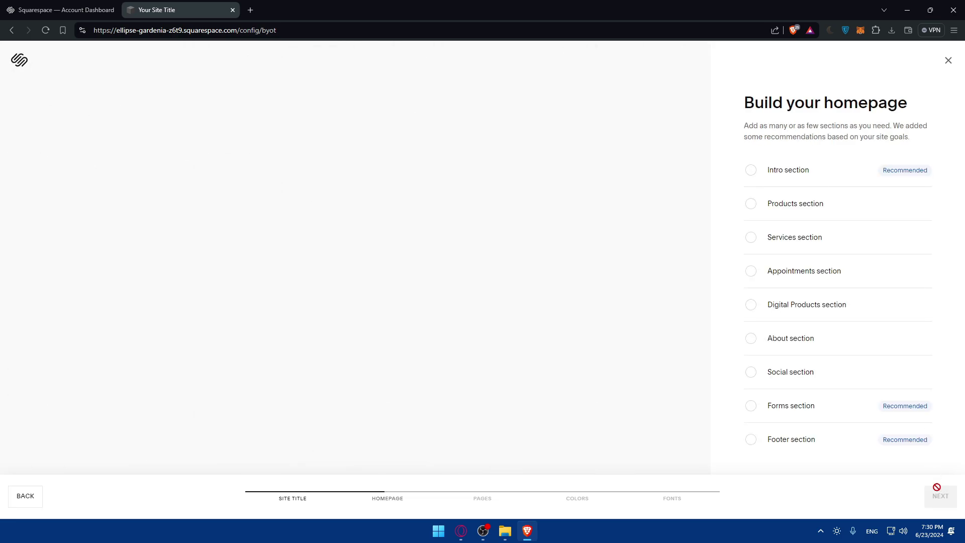
pyautogui.click(778, 176)
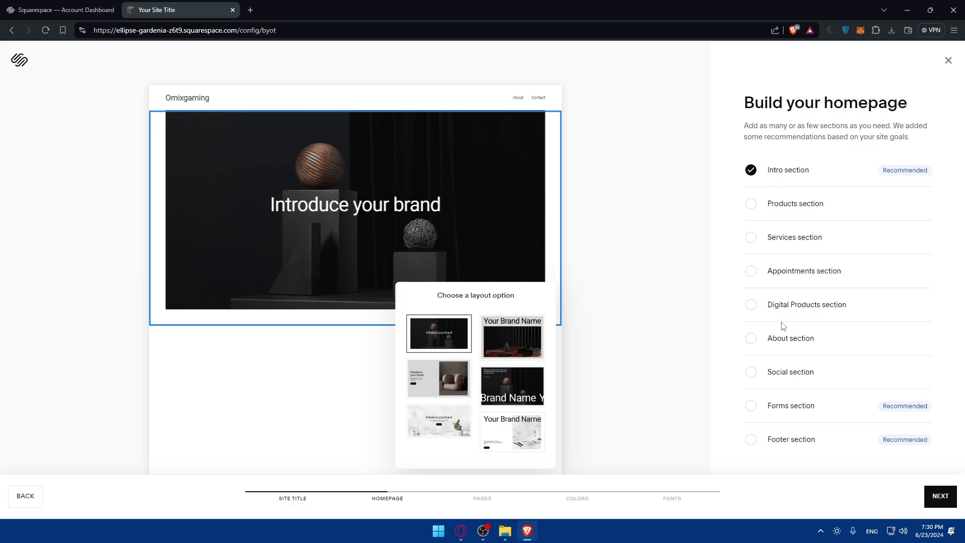
pyautogui.click(756, 406)
pyautogui.click(784, 439)
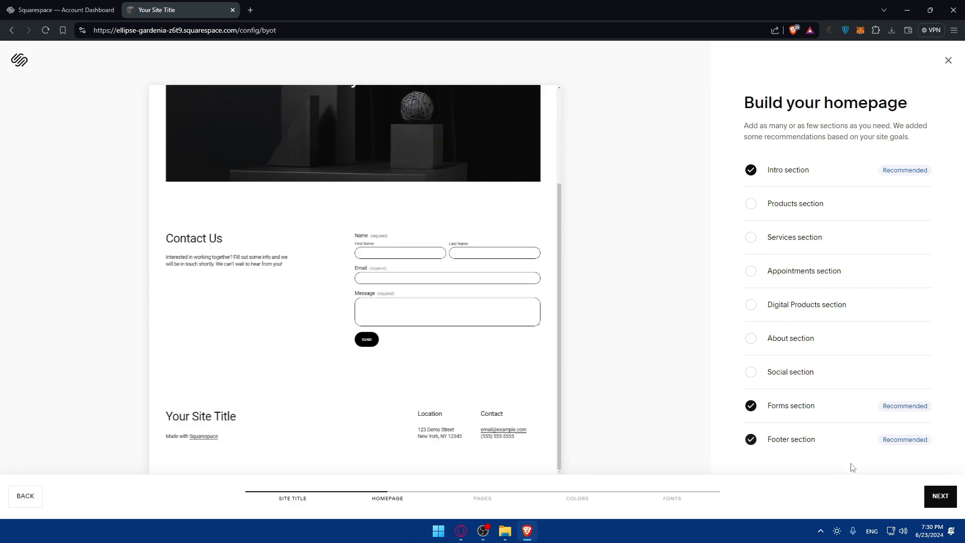
pyautogui.click(939, 494)
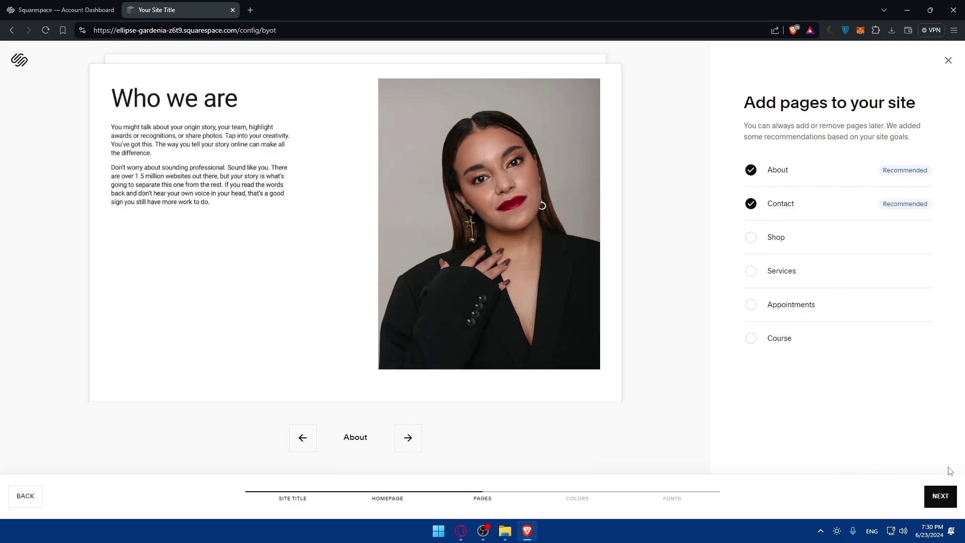
# Remove the About page, then accept the color palette and fonts to reach the AI text step.
pyautogui.click(761, 179)
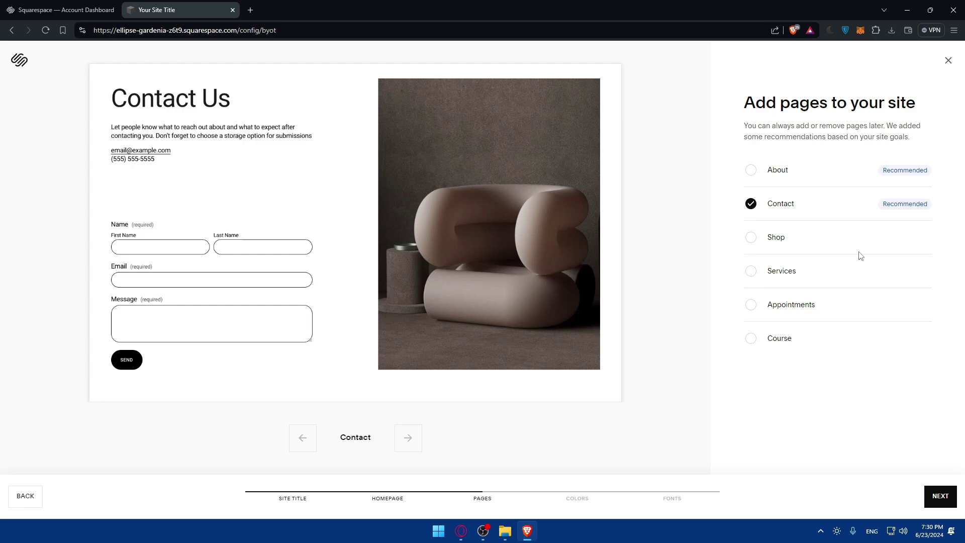
pyautogui.click(940, 498)
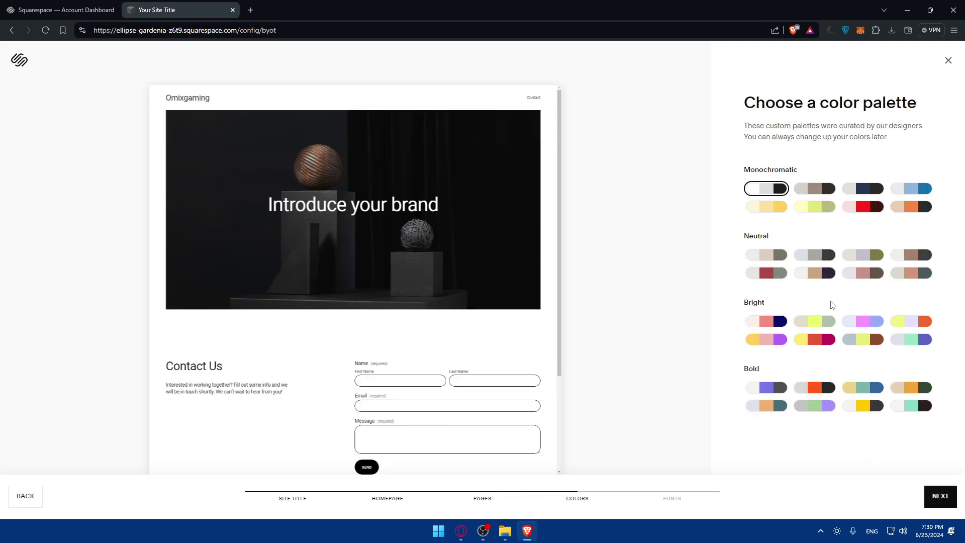
pyautogui.click(941, 499)
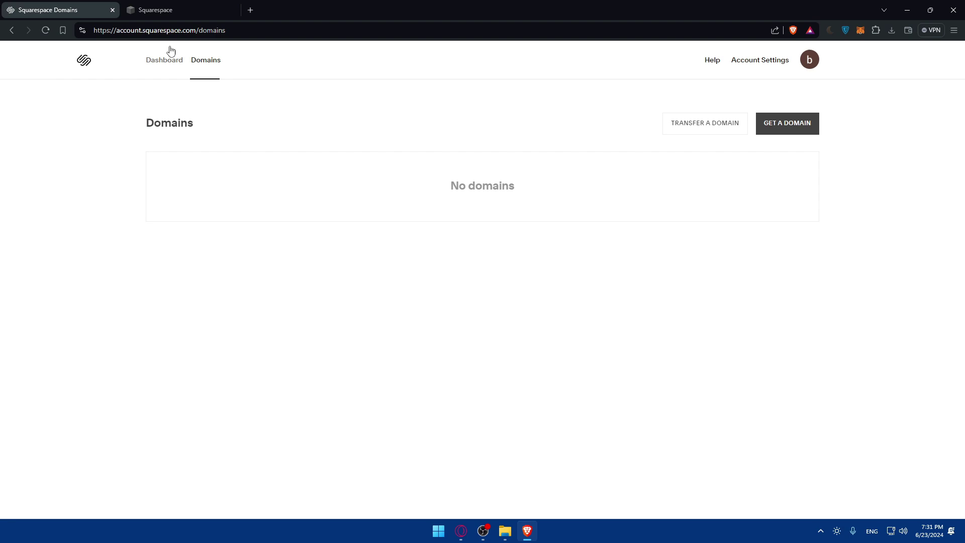
# Refresh the account dashboard to list the new site and view the Domains list.
pyautogui.click(174, 7)
pyautogui.click(45, 10)
pyautogui.click(45, 31)
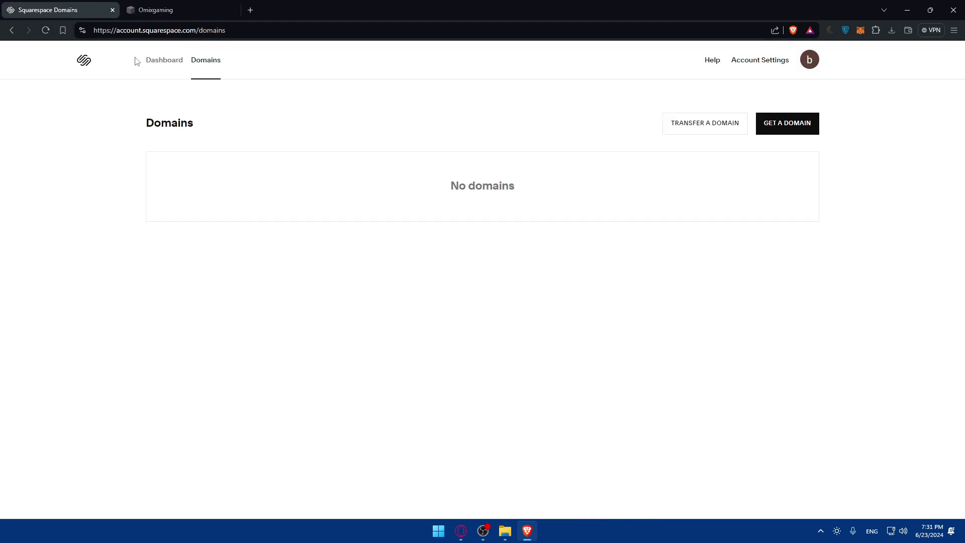
pyautogui.click(46, 31)
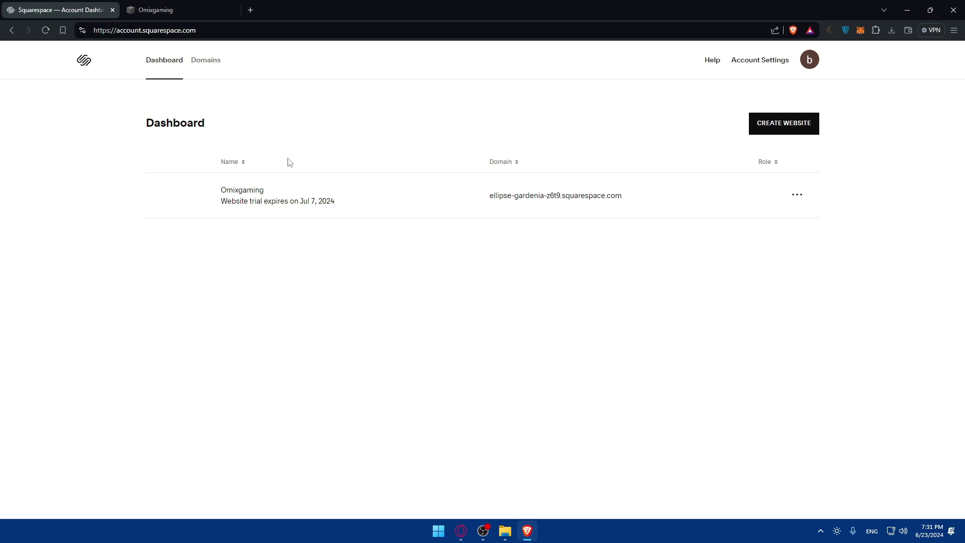
pyautogui.click(202, 61)
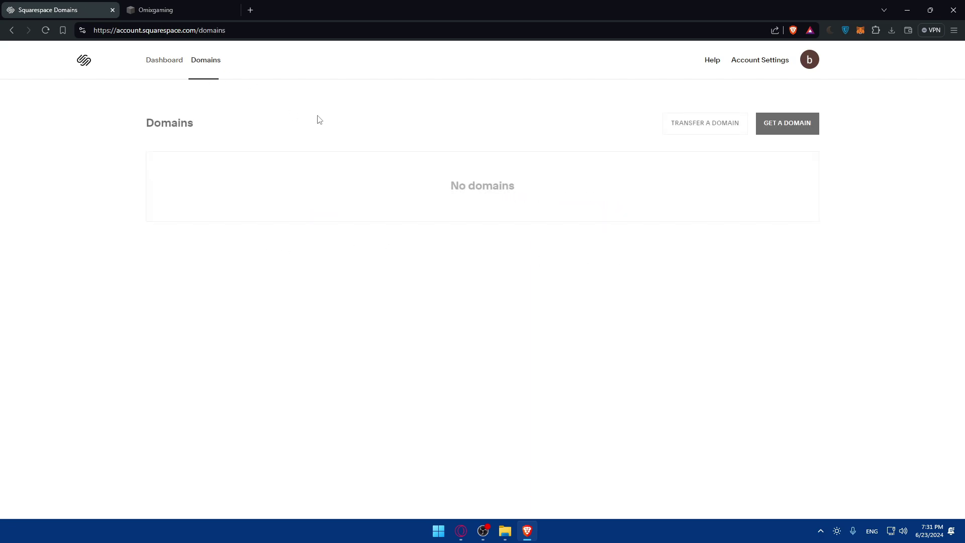
# Switch to the Omixgaming site editor and dismiss the Invoicing promotion.
pyautogui.click(178, 5)
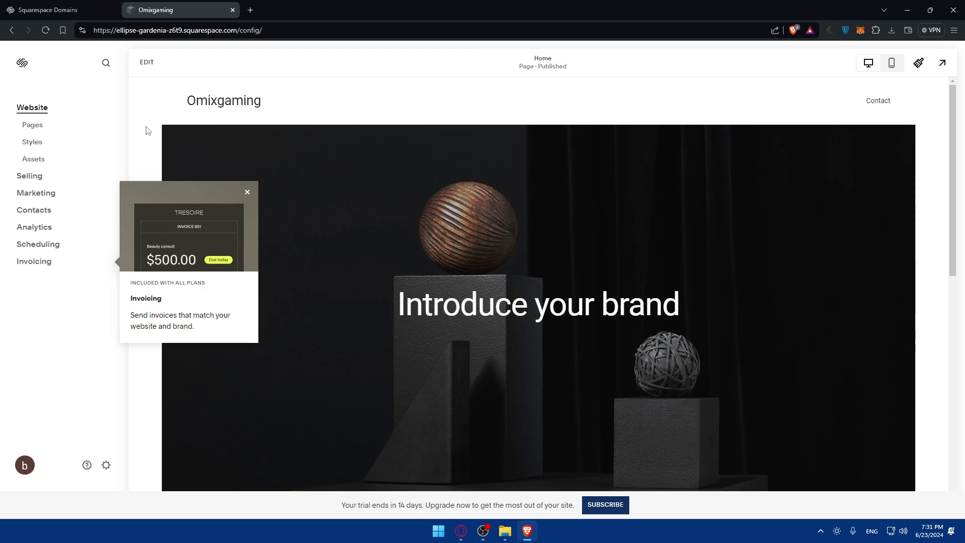
pyautogui.click(247, 195)
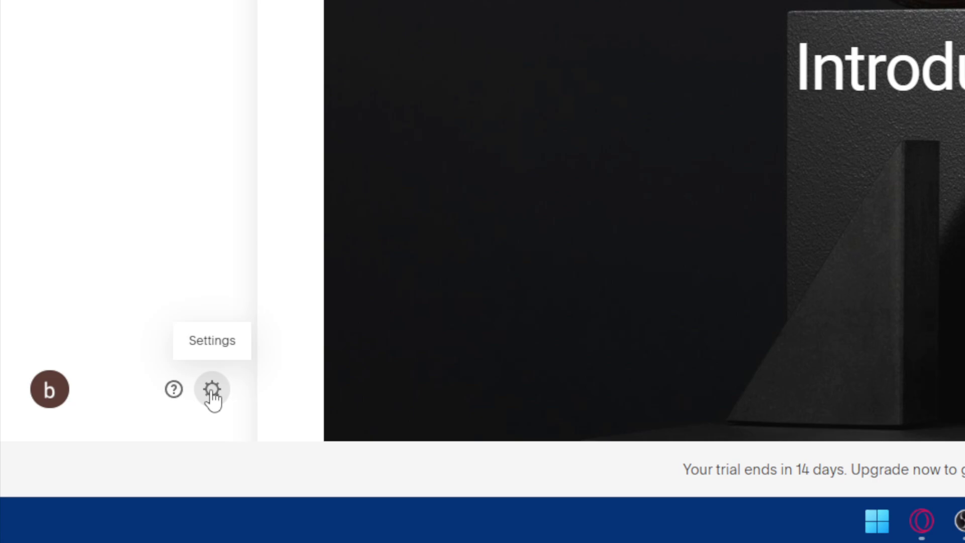
# Reach the built-in domain ellipse-gardenia-z6t9.squarespace.com via Settings > Domains and select its Site ID text.
pyautogui.click(212, 397)
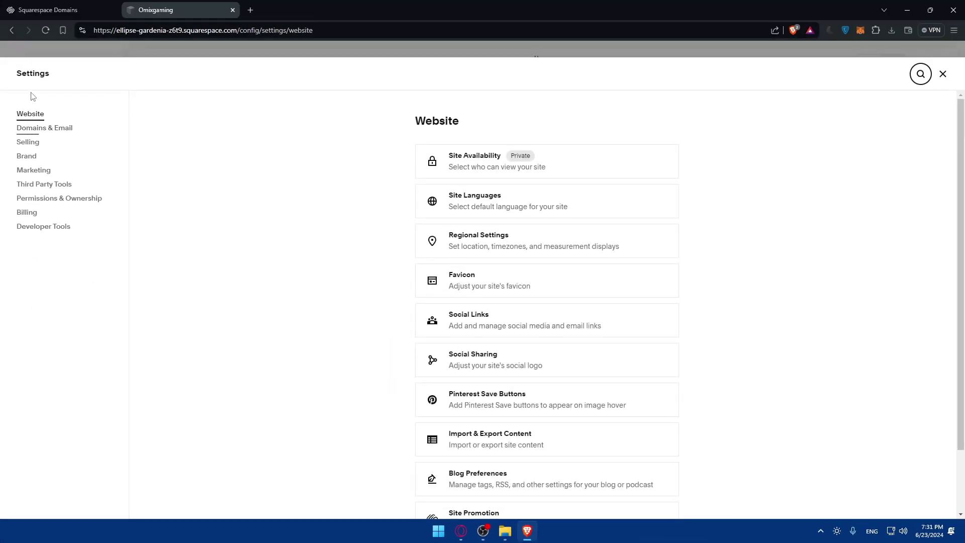
pyautogui.click(41, 128)
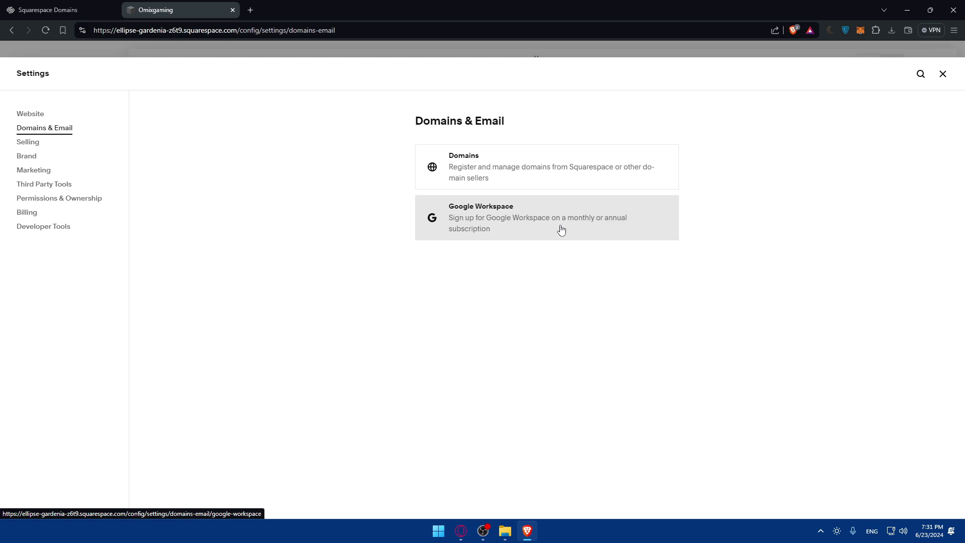
pyautogui.click(527, 175)
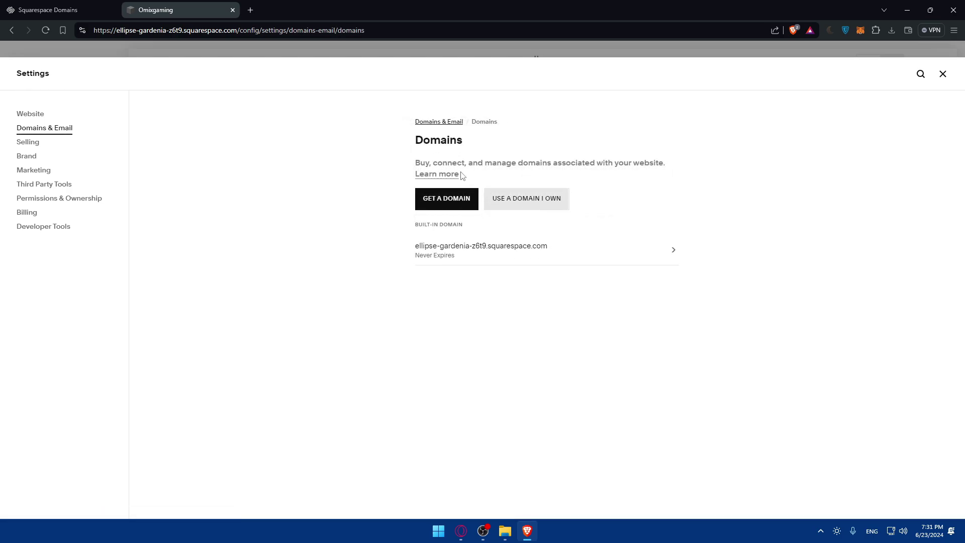
pyautogui.click(489, 255)
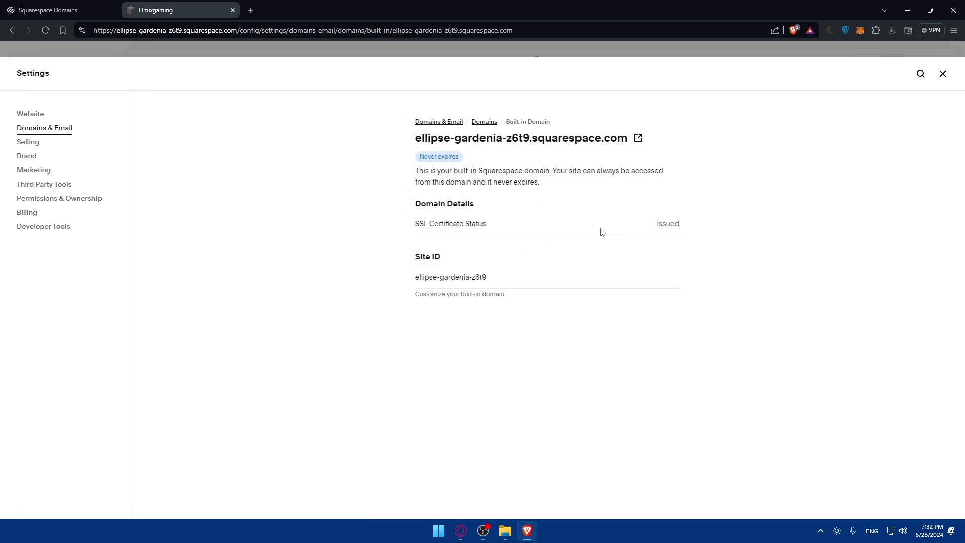
pyautogui.moveTo(487, 276); pyautogui.dragTo(405, 279)
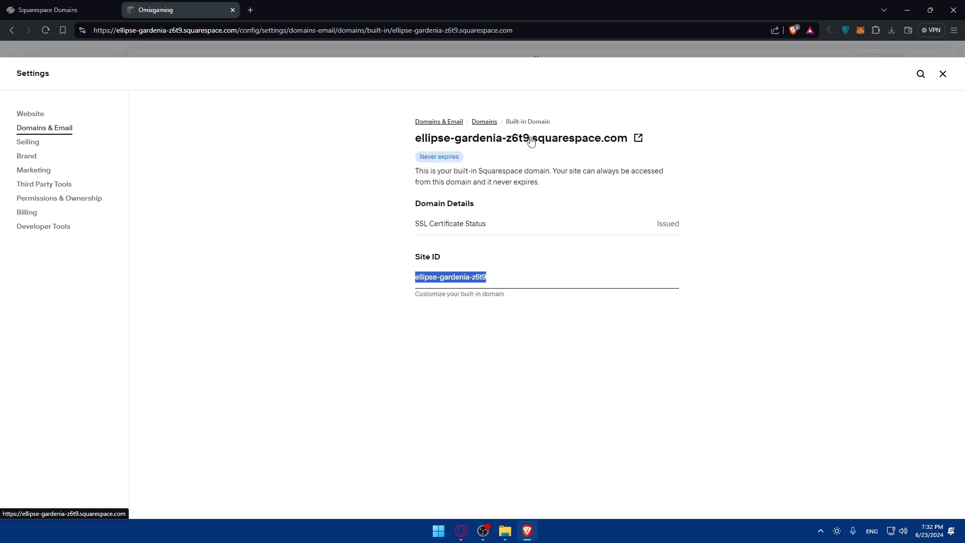
# Change the Site ID to omixgaming, save, and confirm the site URL change.
pyautogui.press('BackSpace')
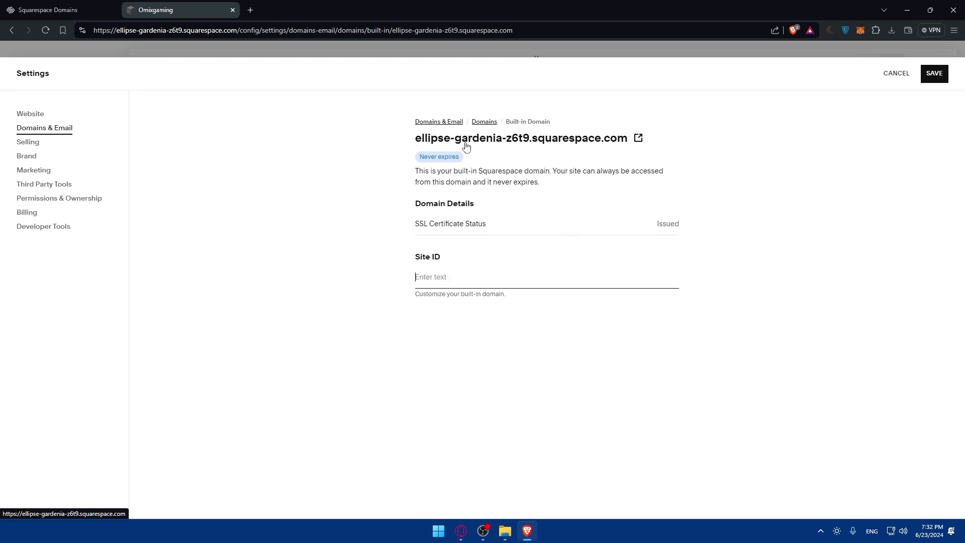
pyautogui.write('omixgaming')
pyautogui.click(924, 80)
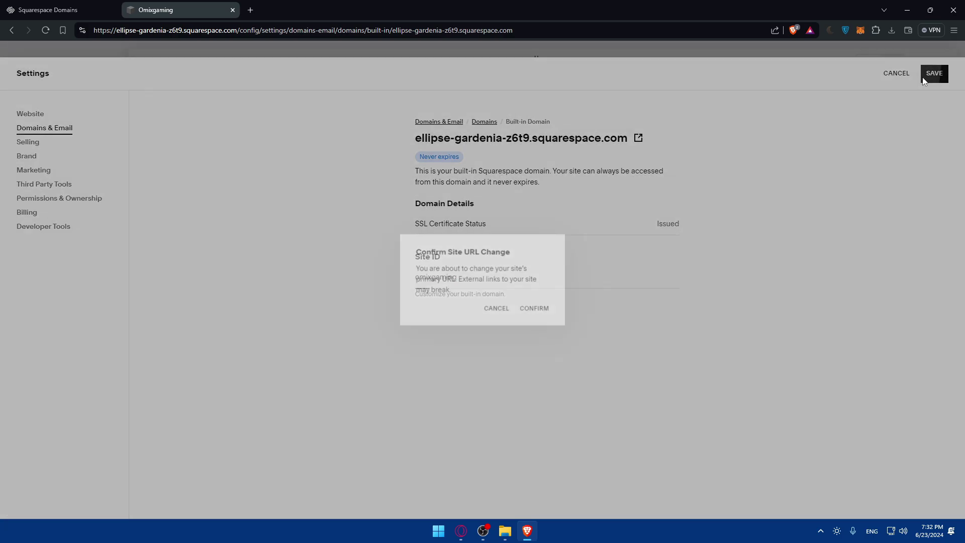
pyautogui.click(541, 314)
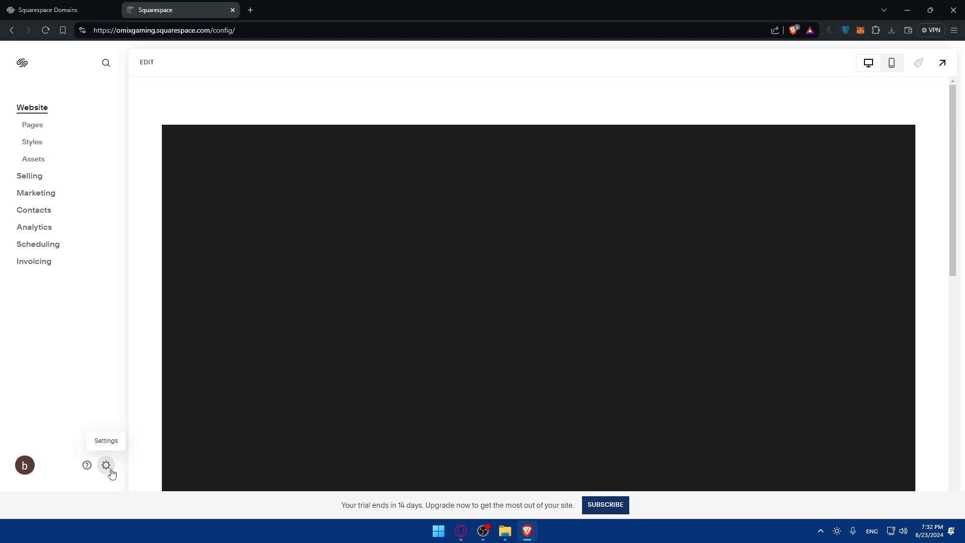
# Return to the Domains settings, now listing omixgaming.squarespace.com as the built-in domain.
pyautogui.click(107, 464)
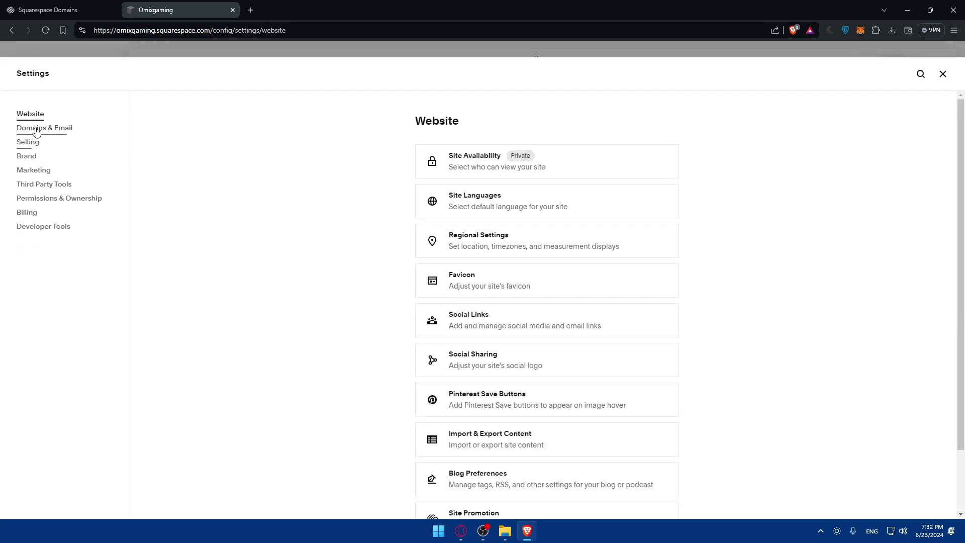
pyautogui.click(40, 128)
pyautogui.click(448, 161)
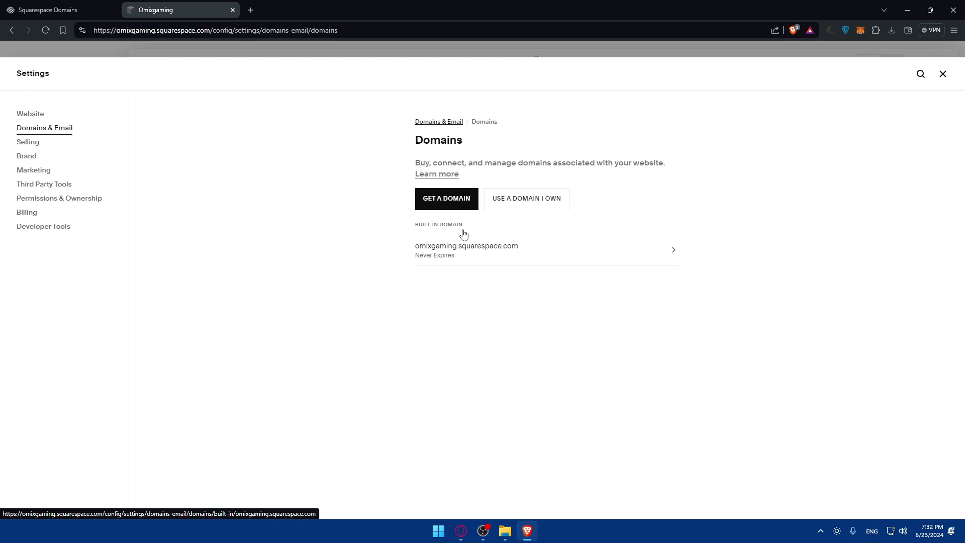
pyautogui.click(76, 10)
pyautogui.click(219, 9)
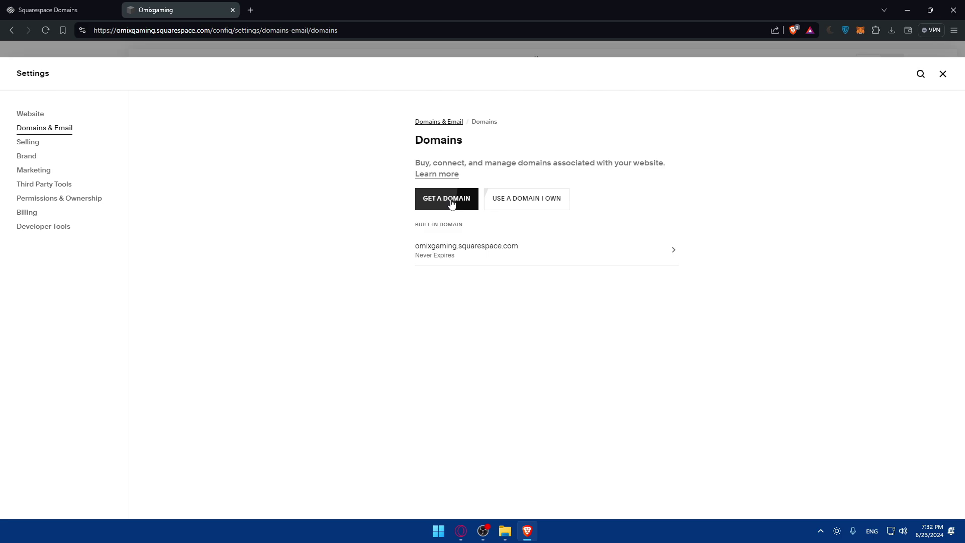
# Submit omixgaming.com through Use a Domain I Own and note the format and unregistered-domain errors.
pyautogui.click(529, 207)
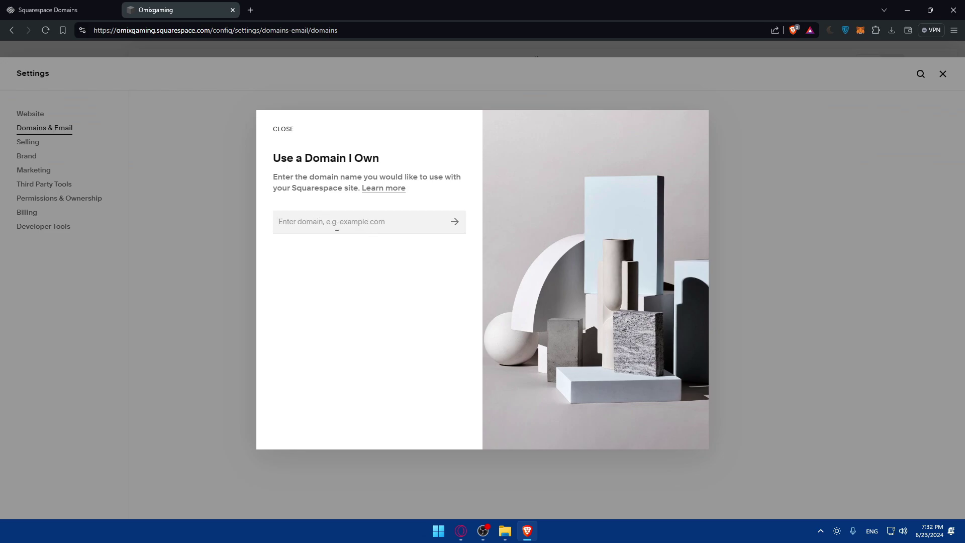
pyautogui.write('o,mi')
pyautogui.click(453, 222)
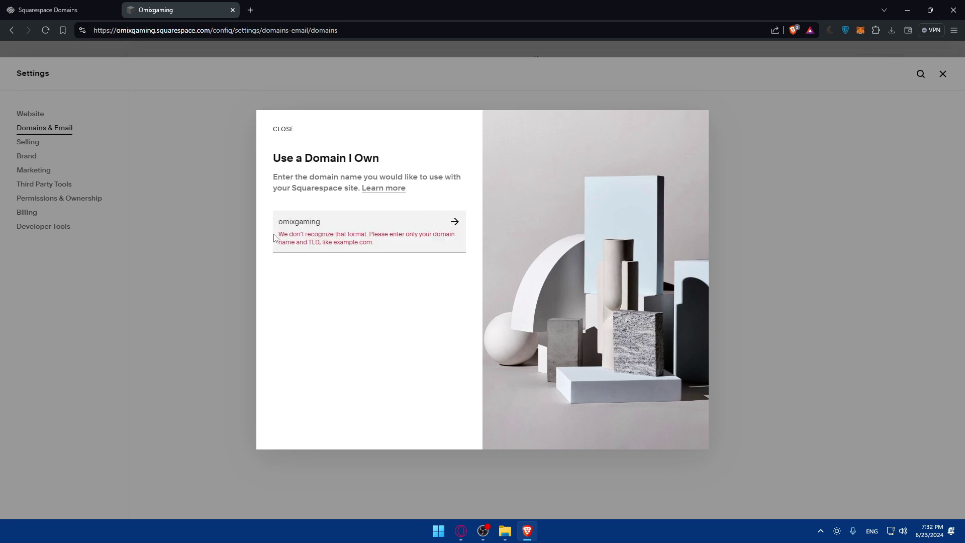
pyautogui.moveTo(274, 237); pyautogui.dragTo(405, 244)
pyautogui.click(370, 220)
pyautogui.write('.com')
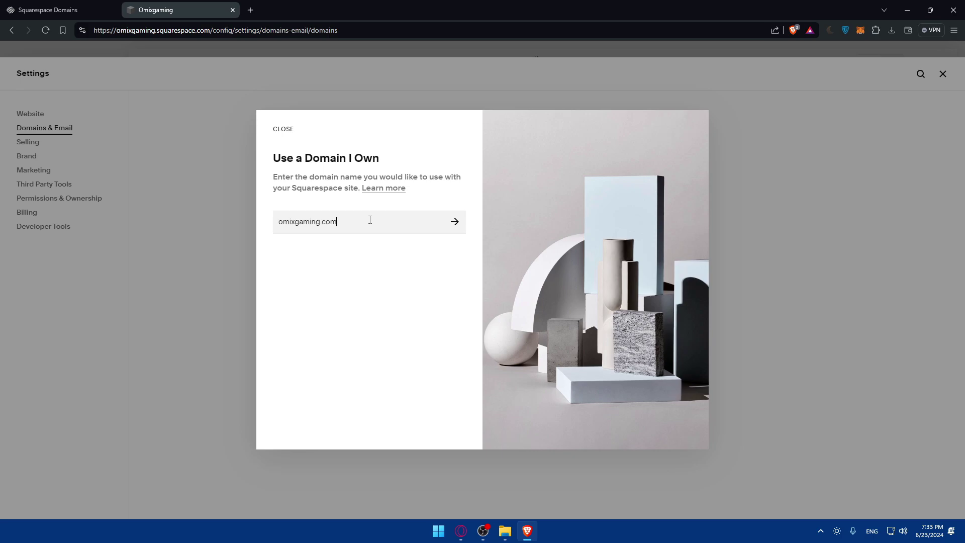
pyautogui.click(454, 221)
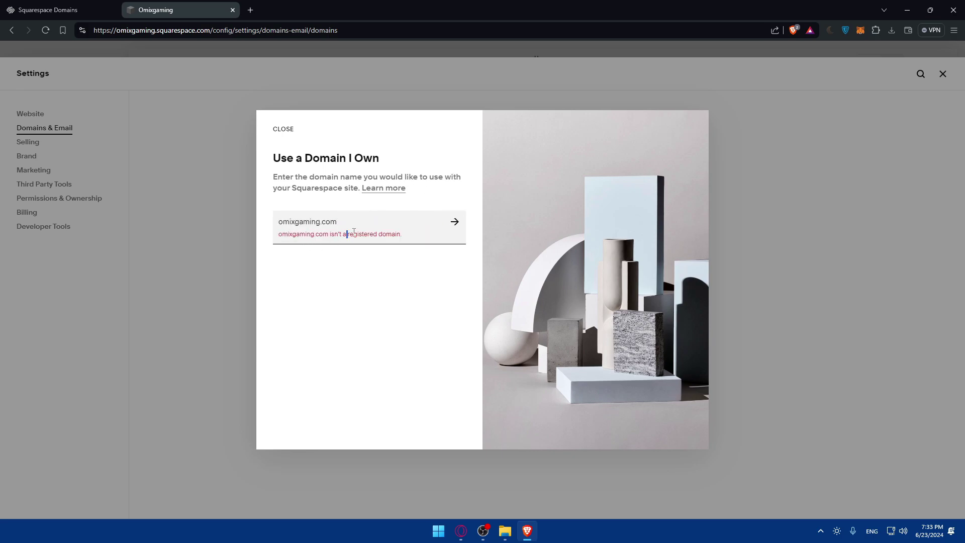
pyautogui.moveTo(354, 232); pyautogui.dragTo(386, 234)
pyautogui.click(411, 235)
# Dismiss the owned-domain dialog and close Settings, returning to the Omixgaming site editor.
pyautogui.click(115, 5)
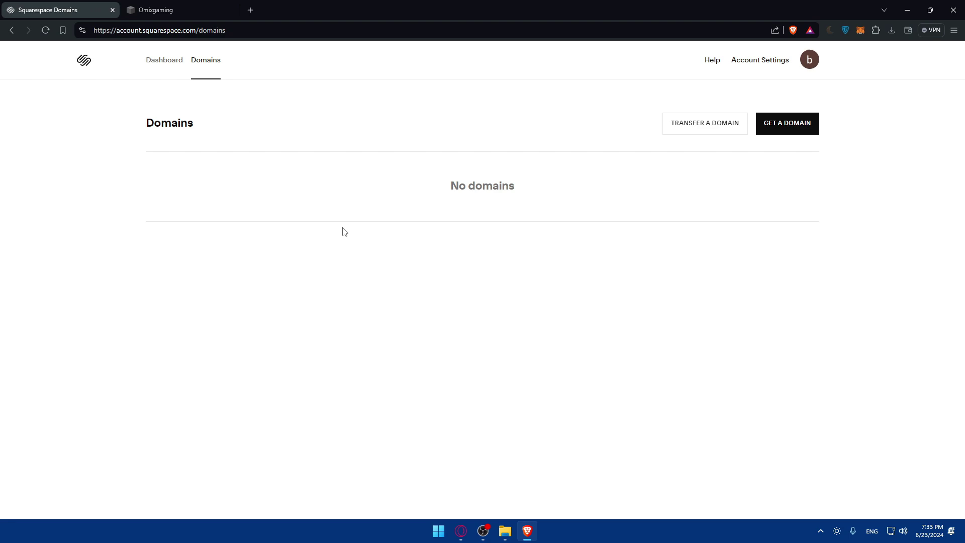
pyautogui.hotkey('ctrl', 'Tab')
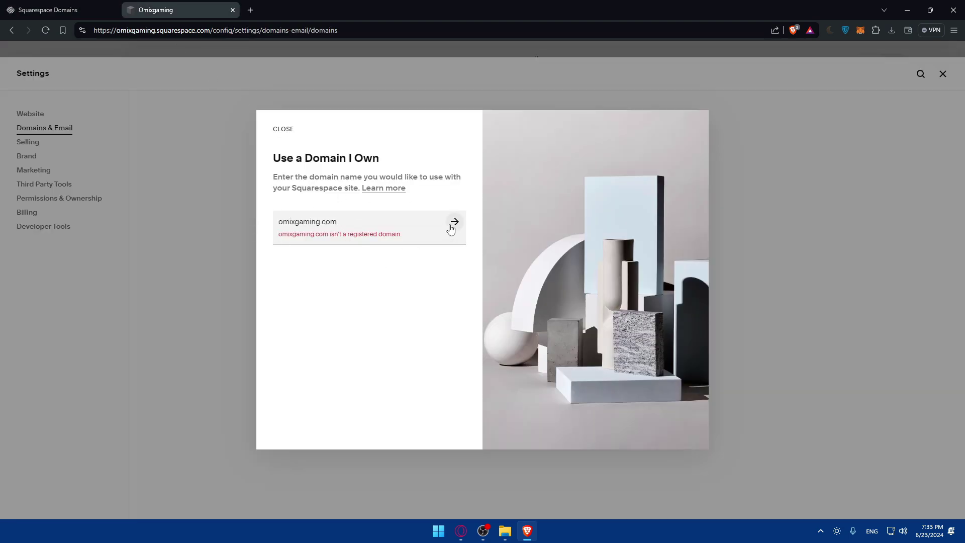
pyautogui.click(274, 132)
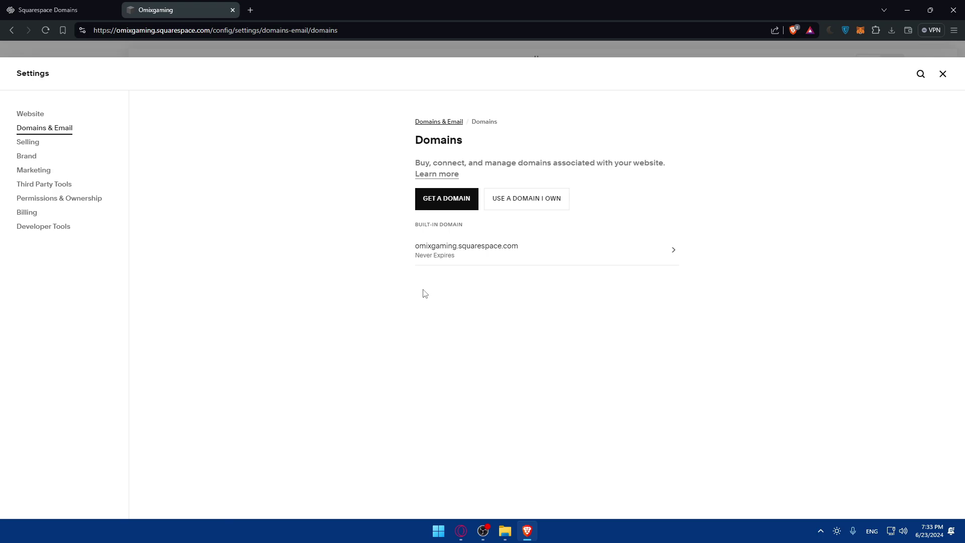
pyautogui.click(942, 74)
pyautogui.scroll(-5, 576, 151)
pyautogui.scroll(-2, 577, 151)
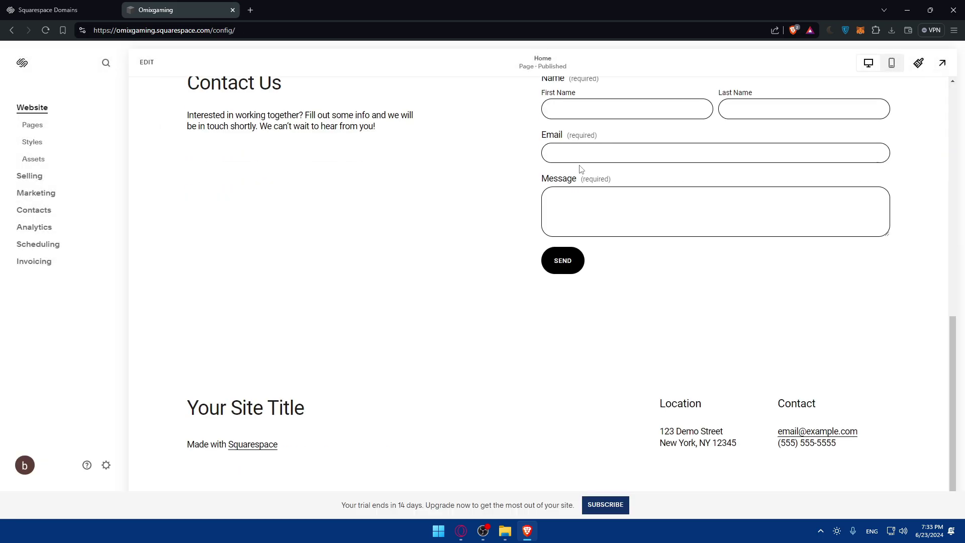
pyautogui.scroll(10, 581, 168)
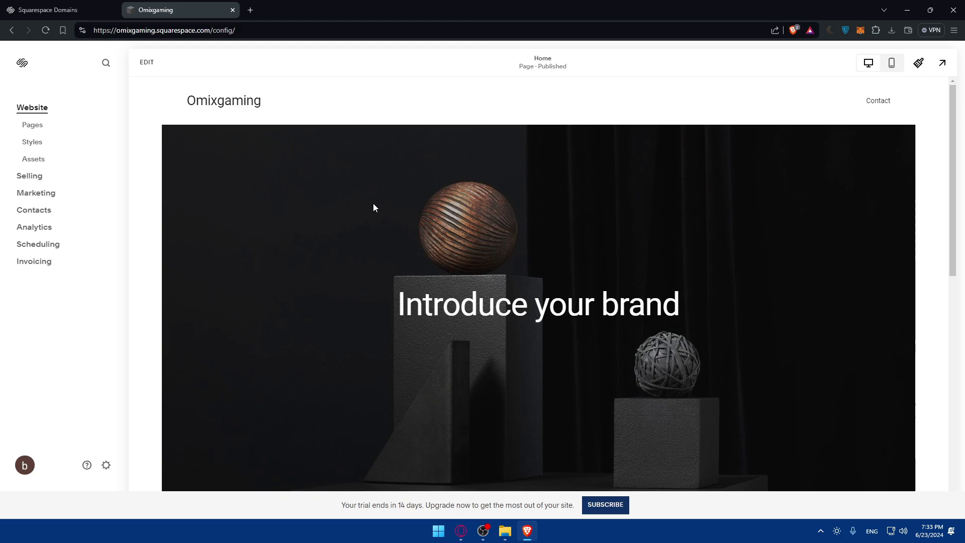